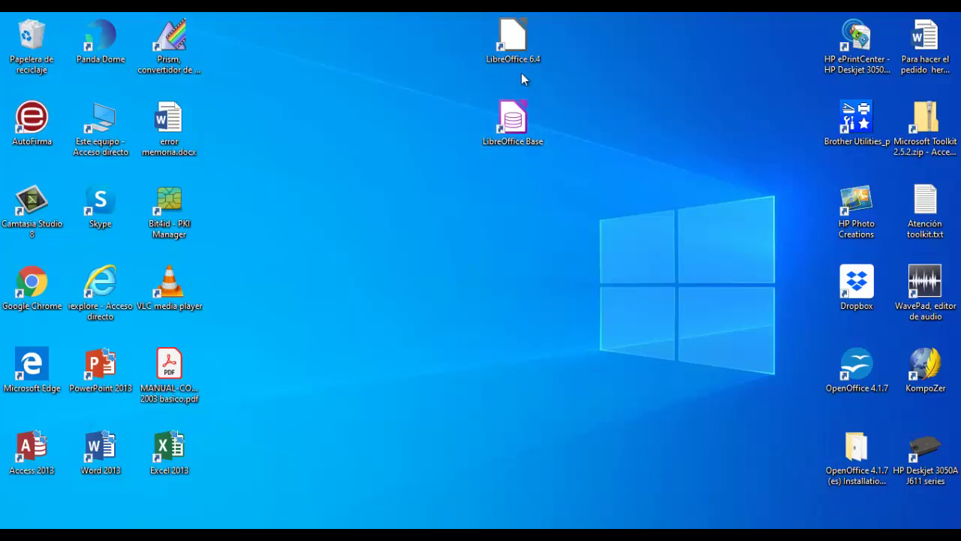
- Create a registered new database with embedded HSQLDB and save it as "Base de datos datos externos.odb" in the Prácticas curso folder
double_click(512, 38)
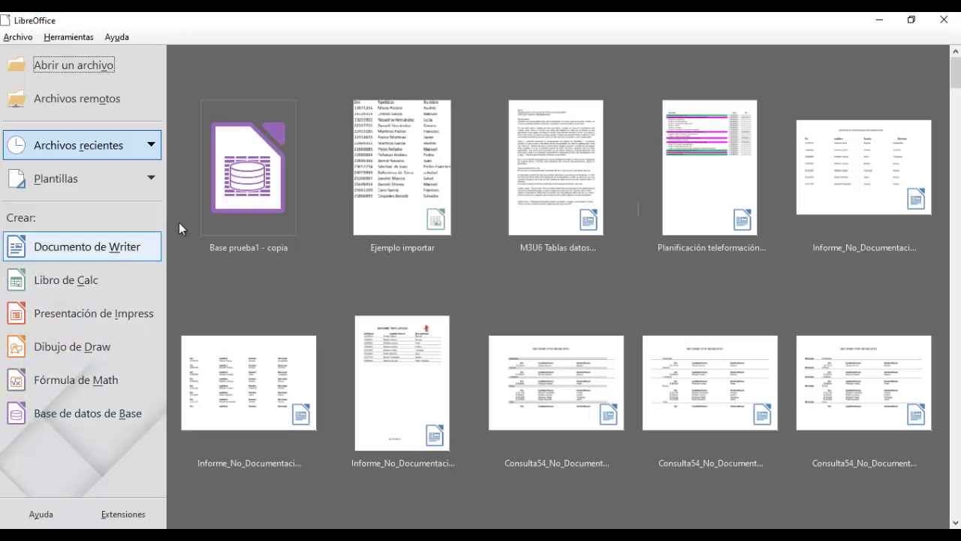
click(945, 21)
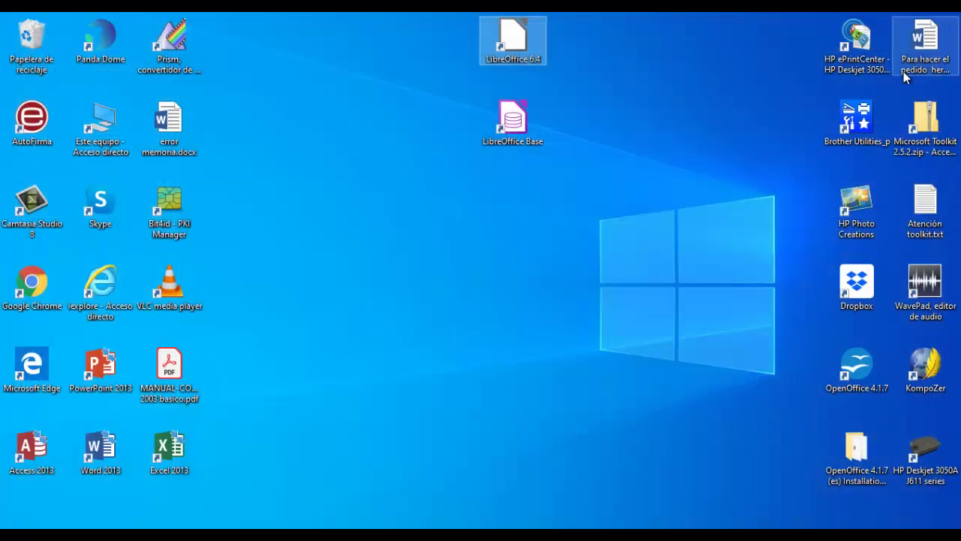
double_click(516, 127)
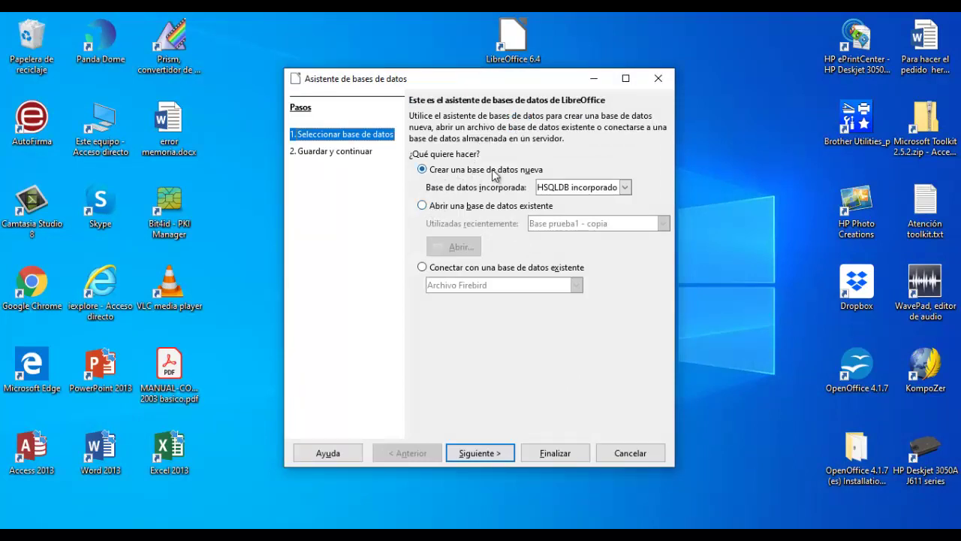
click(476, 453)
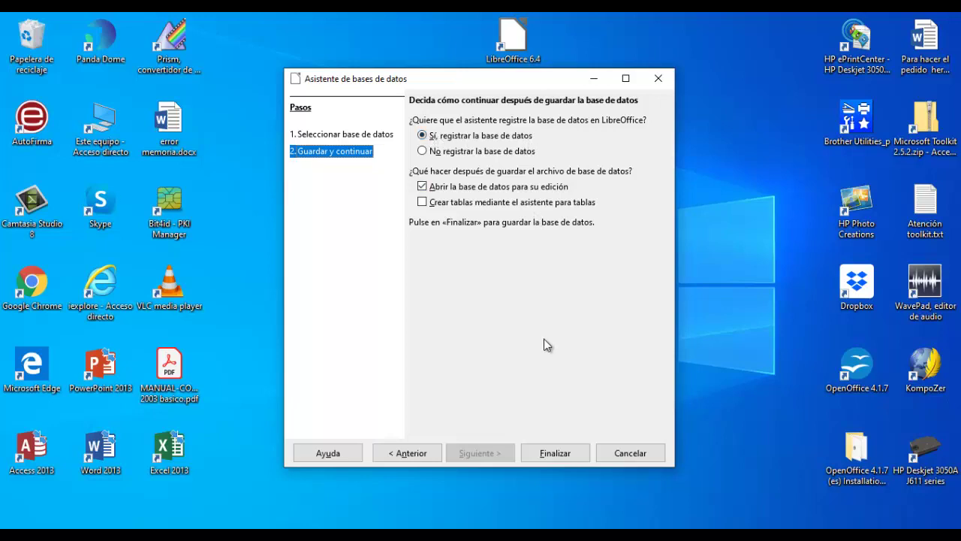
click(555, 455)
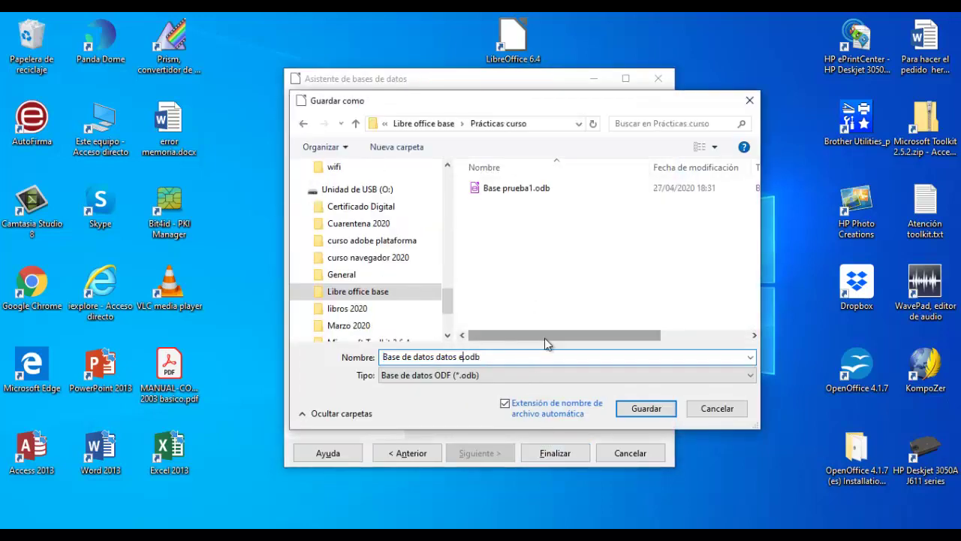
text(ernos)
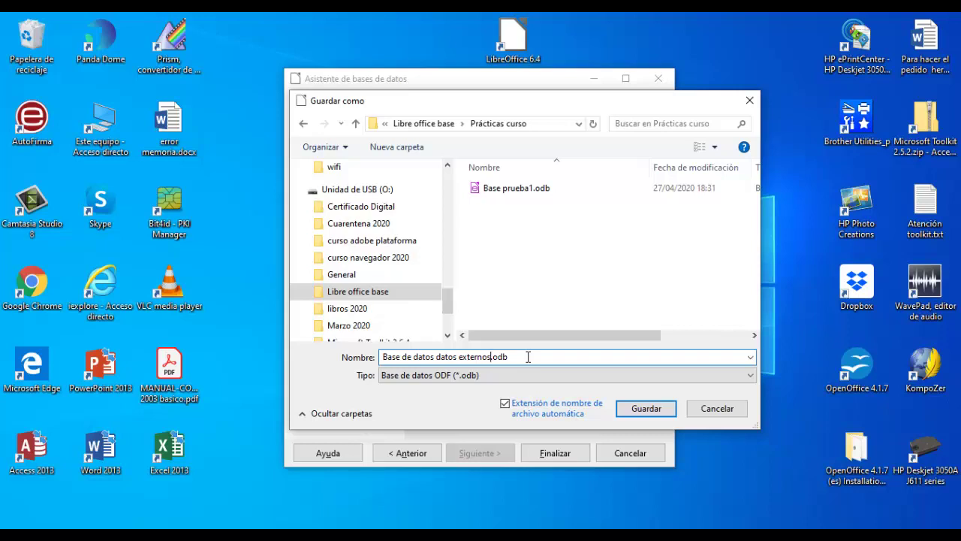
click(648, 409)
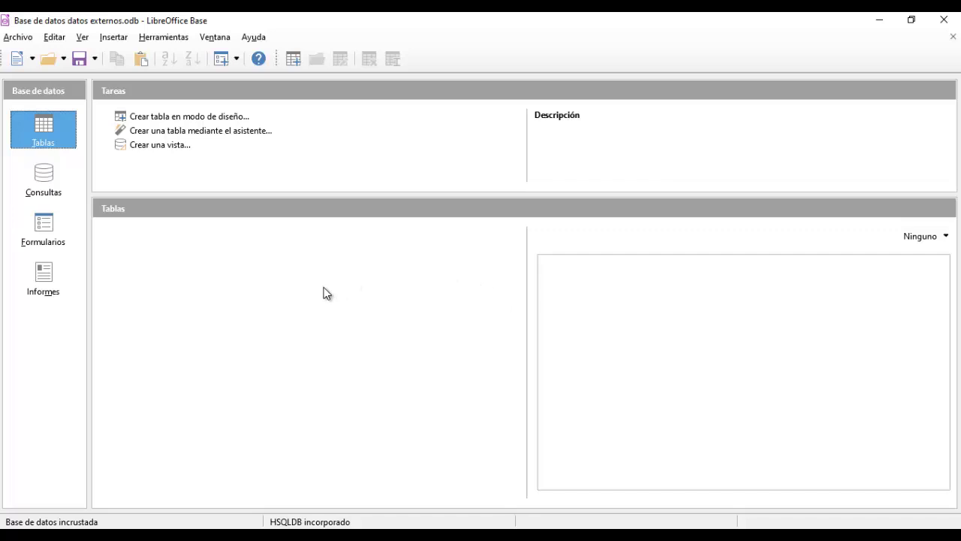
click(32, 58)
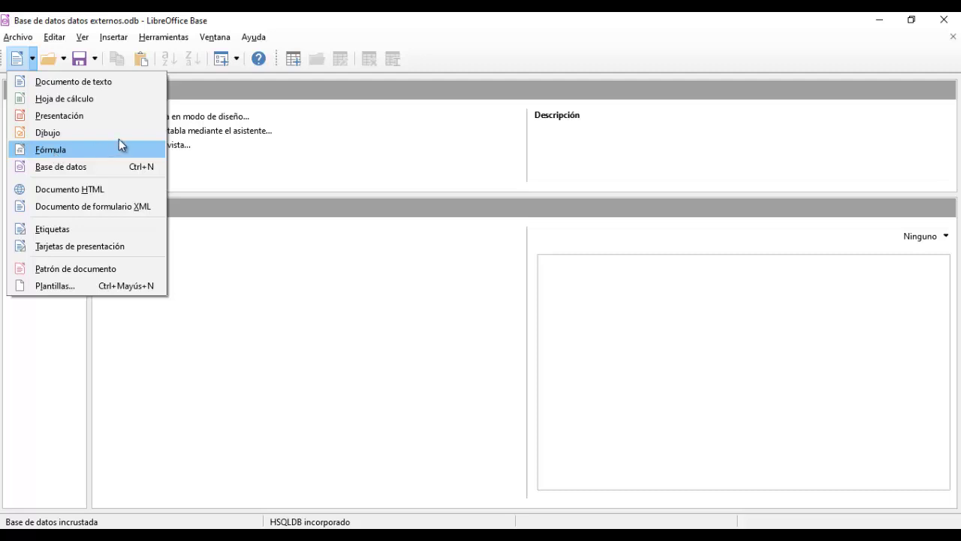
click(252, 161)
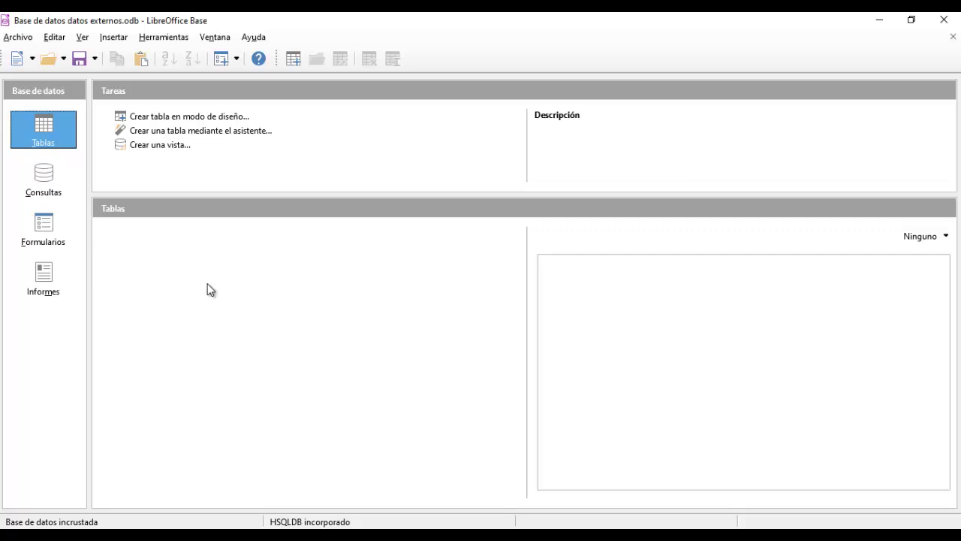
- Switch to the Prácticas curso folder in File Explorer and open Ejemplo importar.xlsx with LibreOffice Calc
click(436, 535)
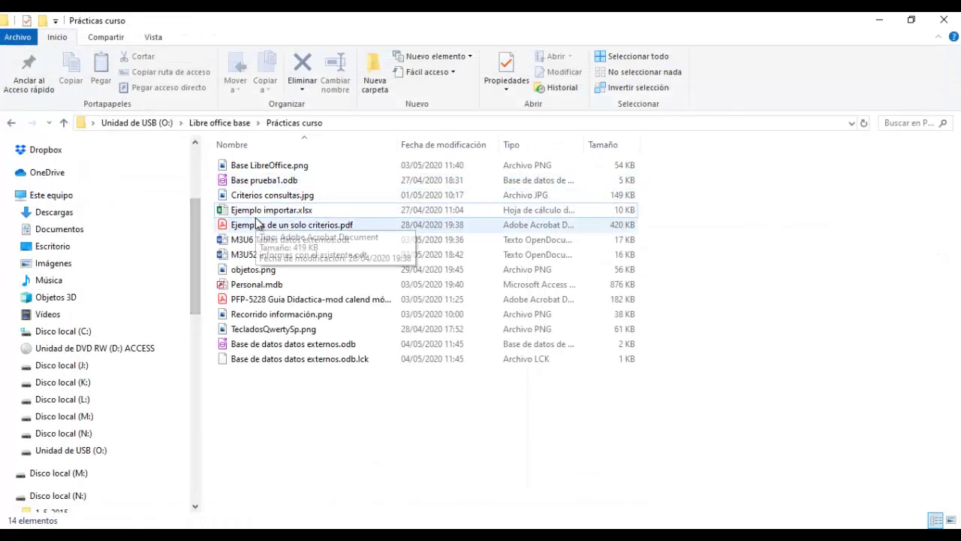
click(257, 211)
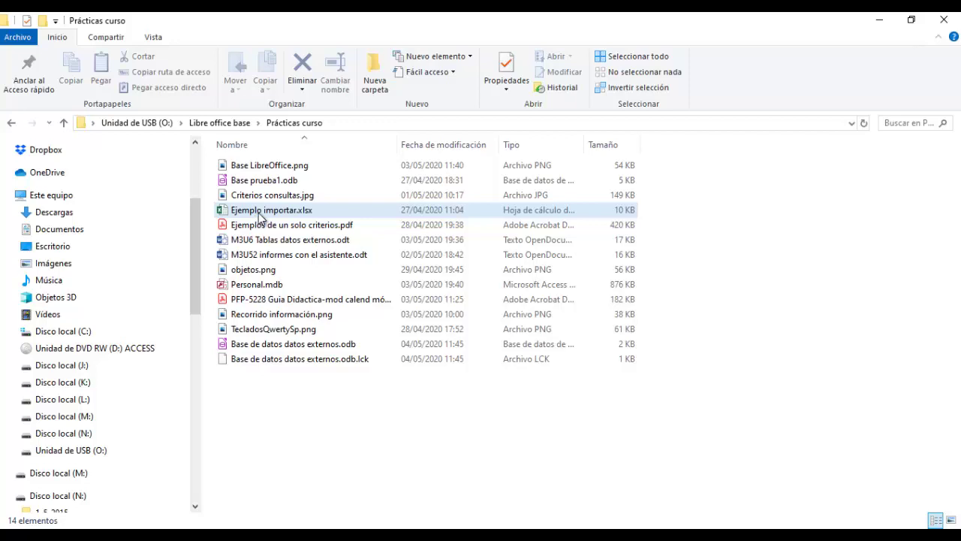
right_click(315, 212)
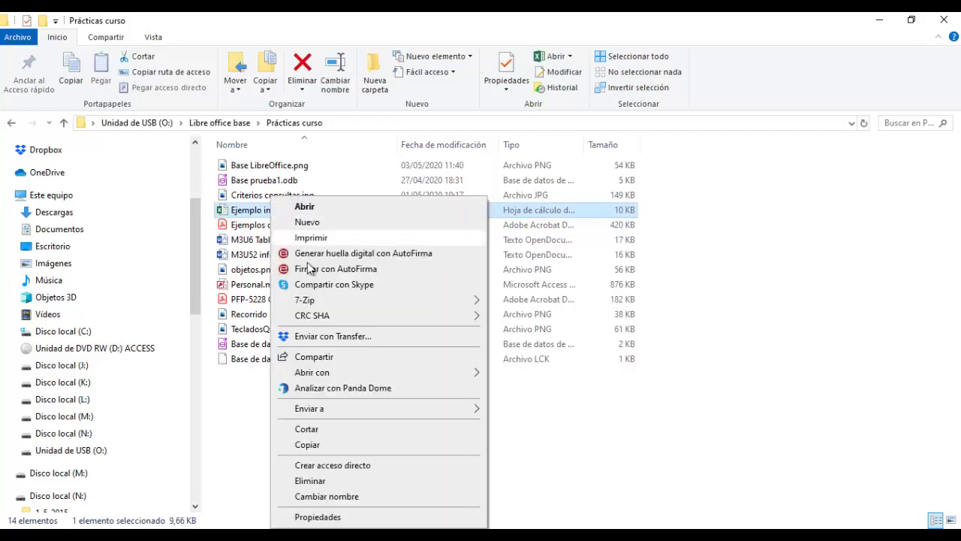
mouse_move(331, 376)
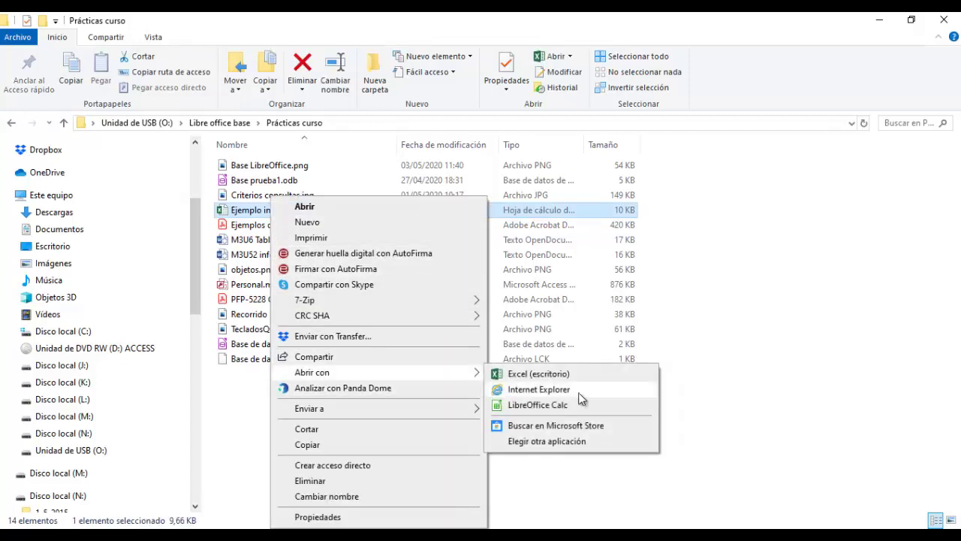
click(538, 405)
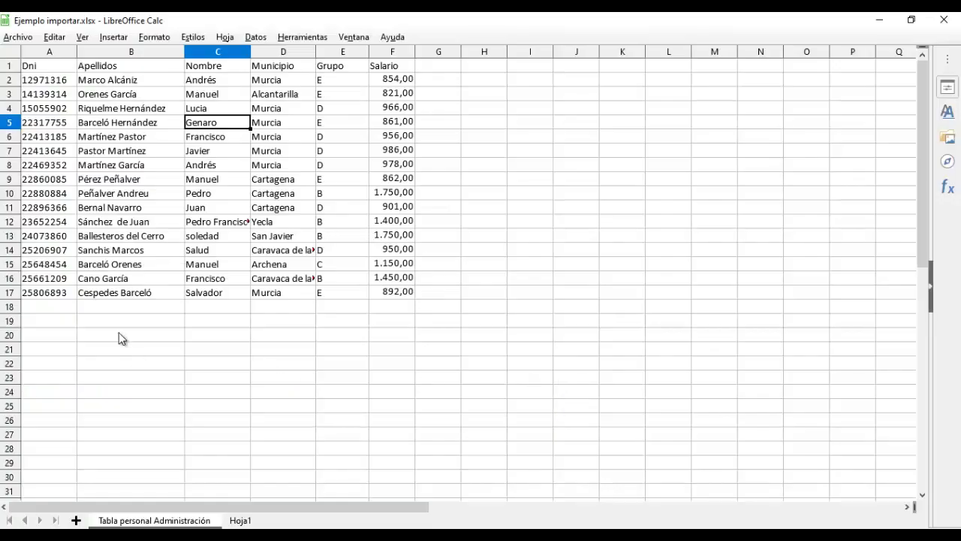
- Copy the complete data range A1:F17, including the headings, from the Tabla personal Administración sheet
click(119, 338)
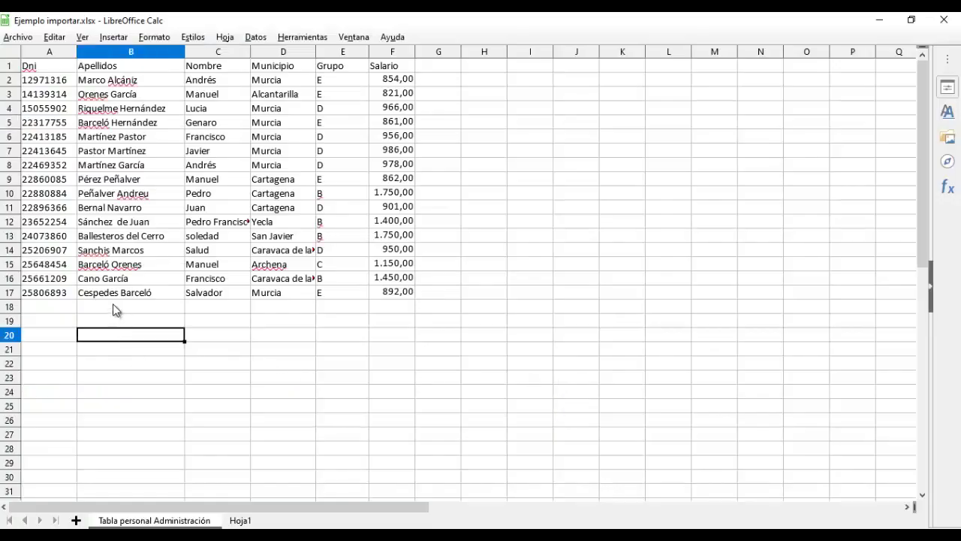
click(115, 295)
click(300, 324)
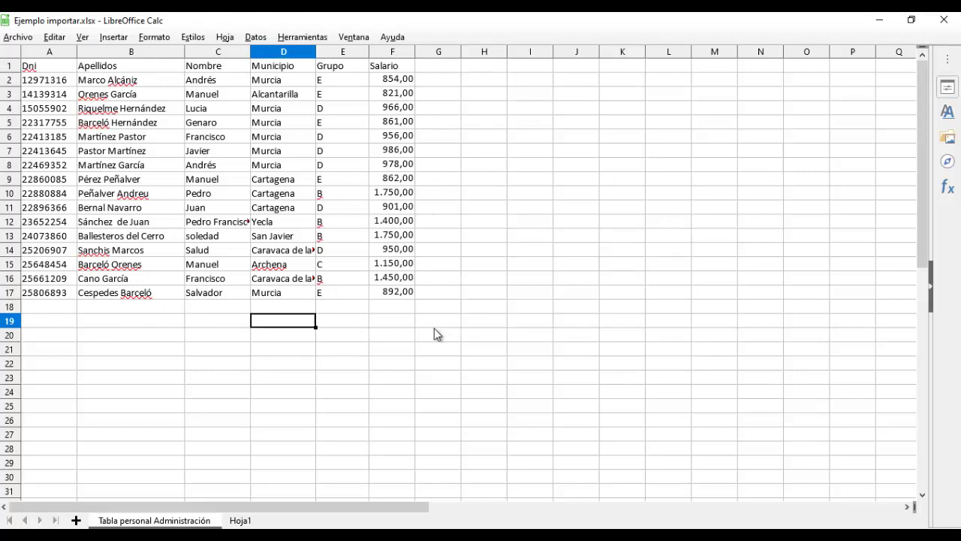
drag(53, 66, 404, 295)
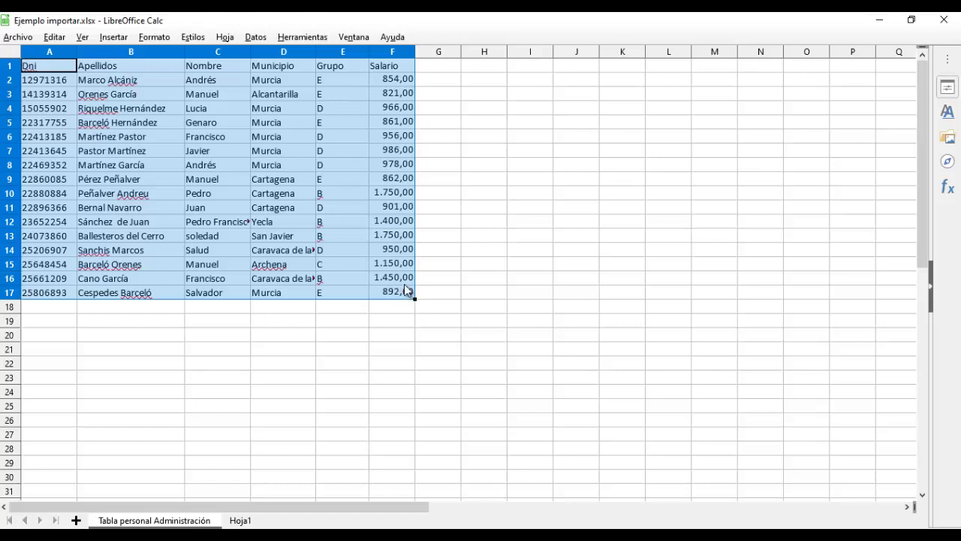
right_click(274, 176)
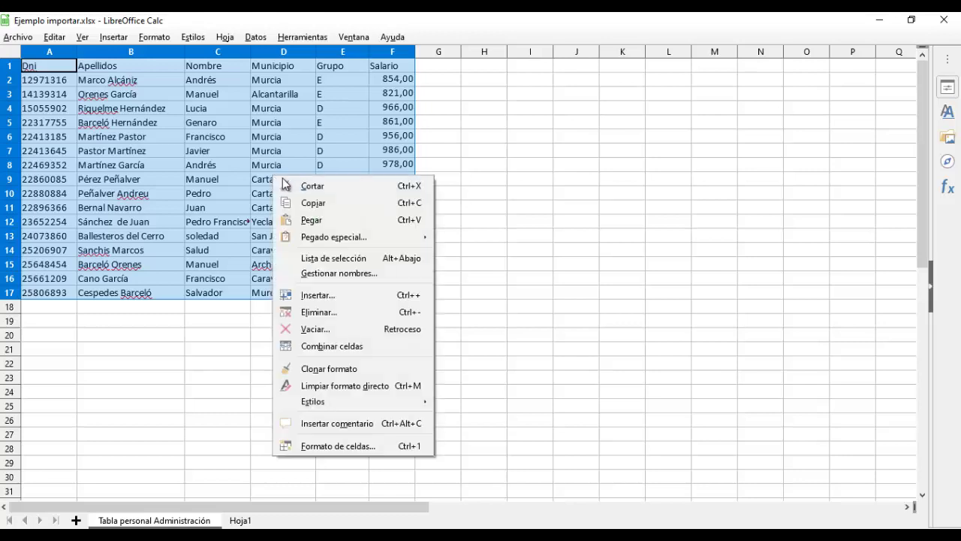
click(315, 203)
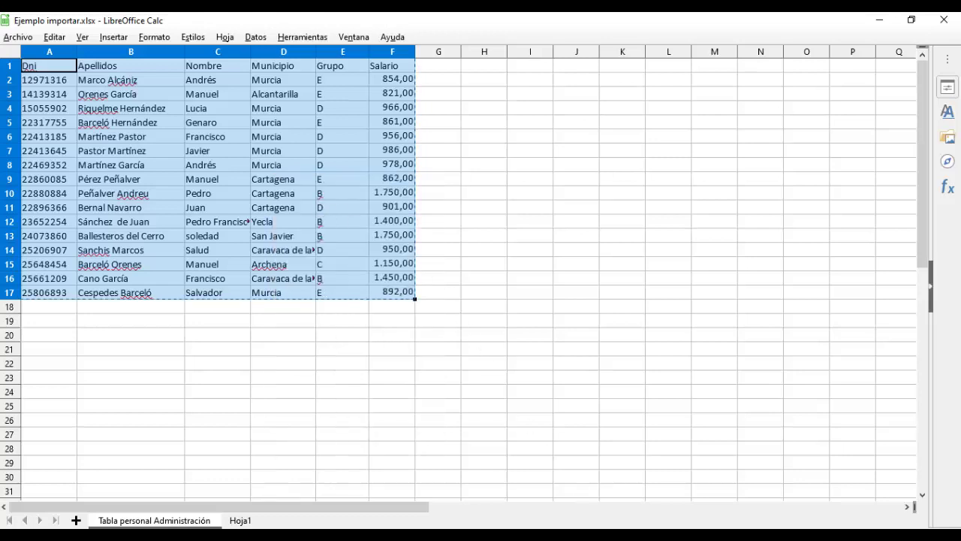
- Switch to Base and paste the range as a table with definition and data, ending its name in "de Excel" and using the first row as column names
key(alt+Tab)
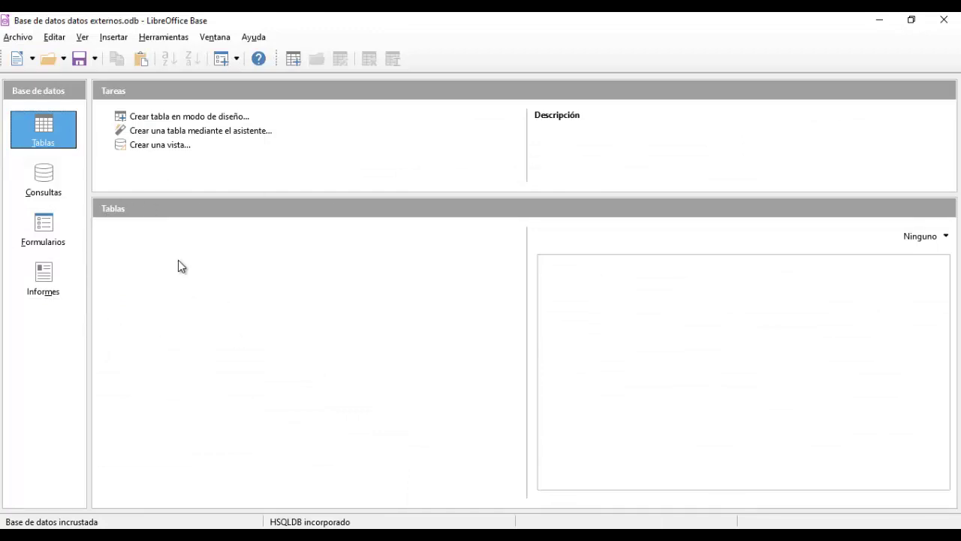
right_click(219, 272)
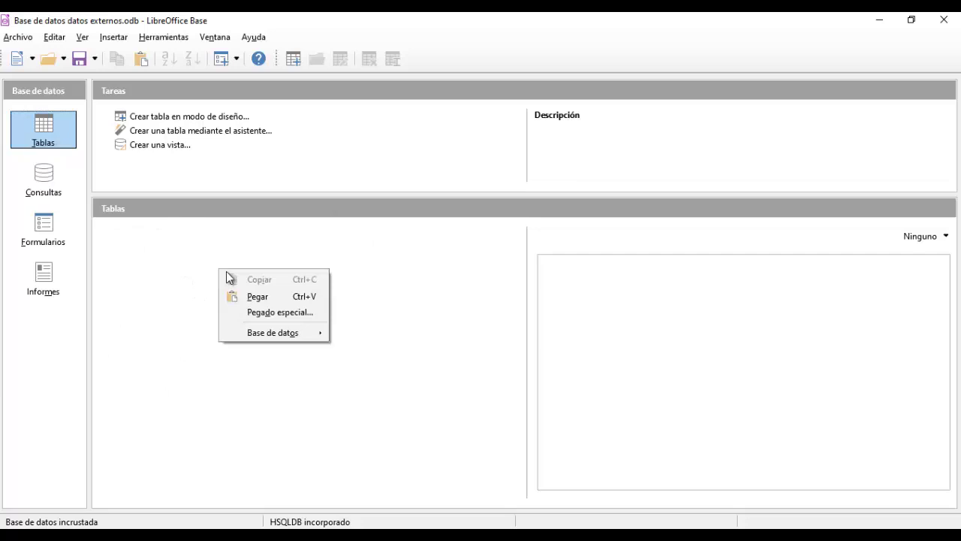
click(263, 300)
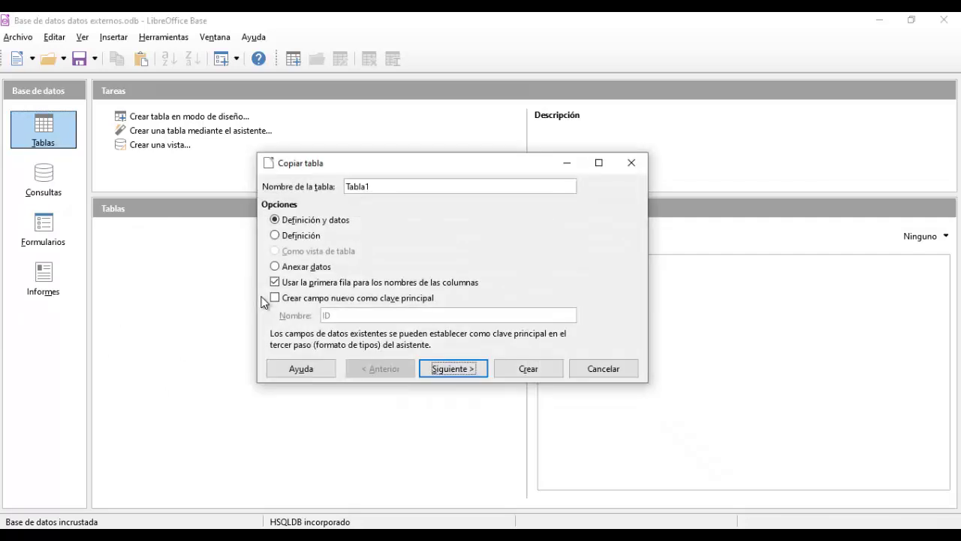
drag(518, 160, 528, 221)
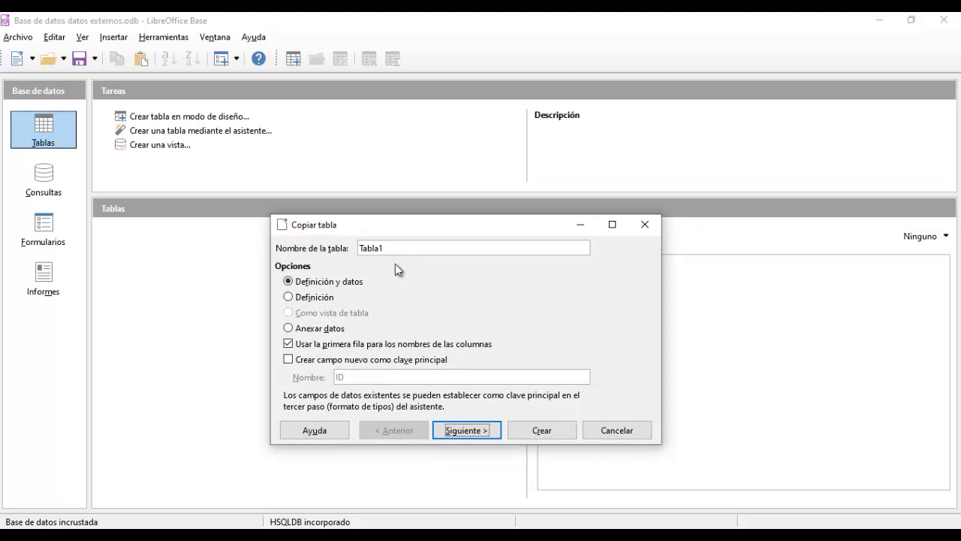
key(BackSpace)
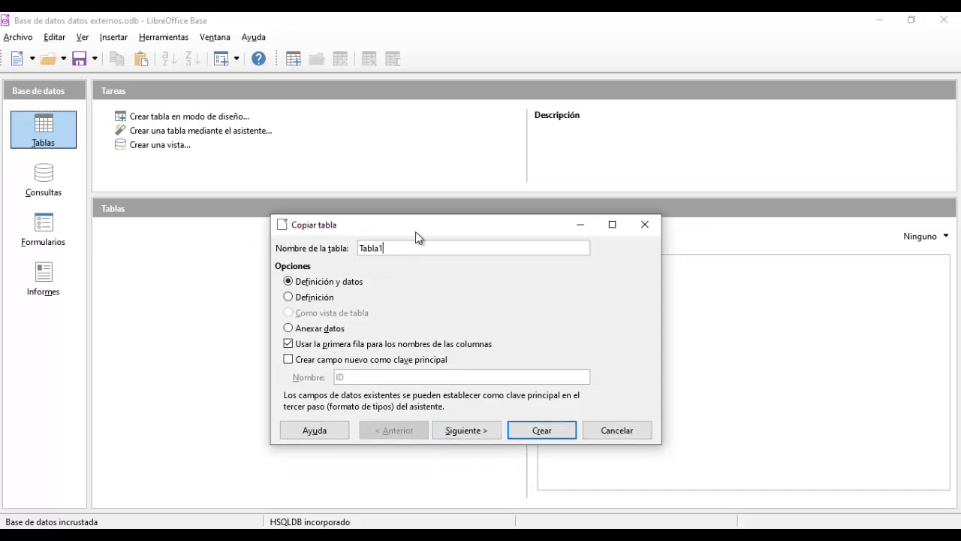
text(de Excel)
click(486, 433)
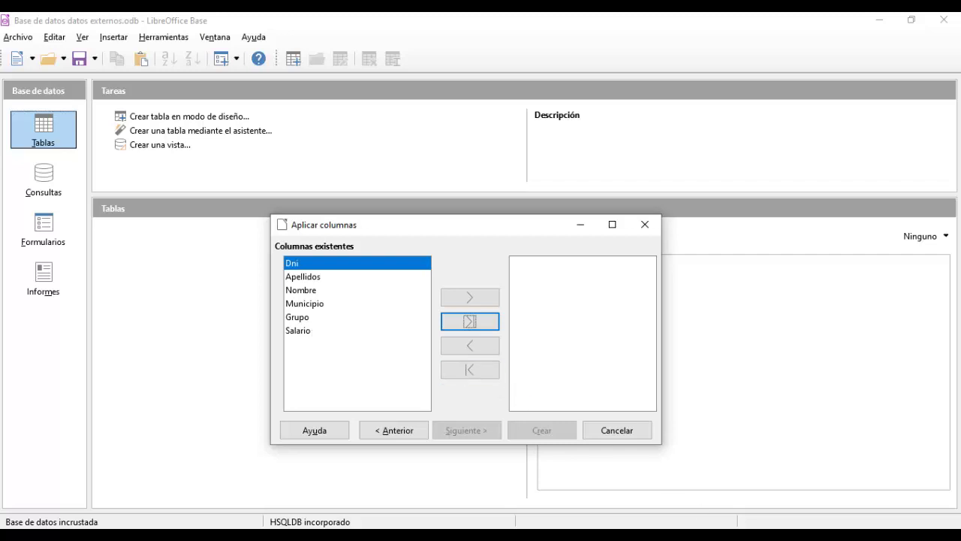
- Switch to the Calc workbook, clear the copy selection, and examine the source headings and sheets
key(alt+Tab)
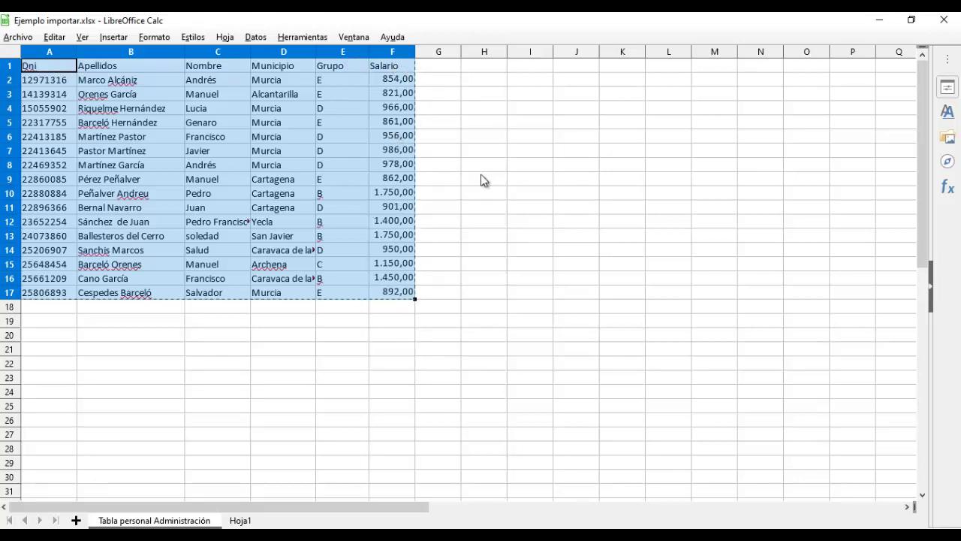
key(Escape)
click(521, 180)
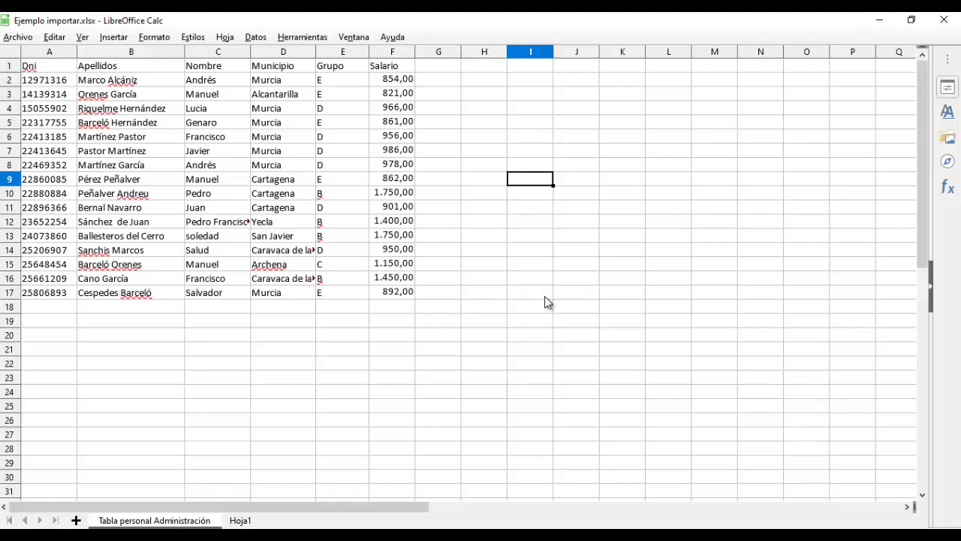
click(240, 521)
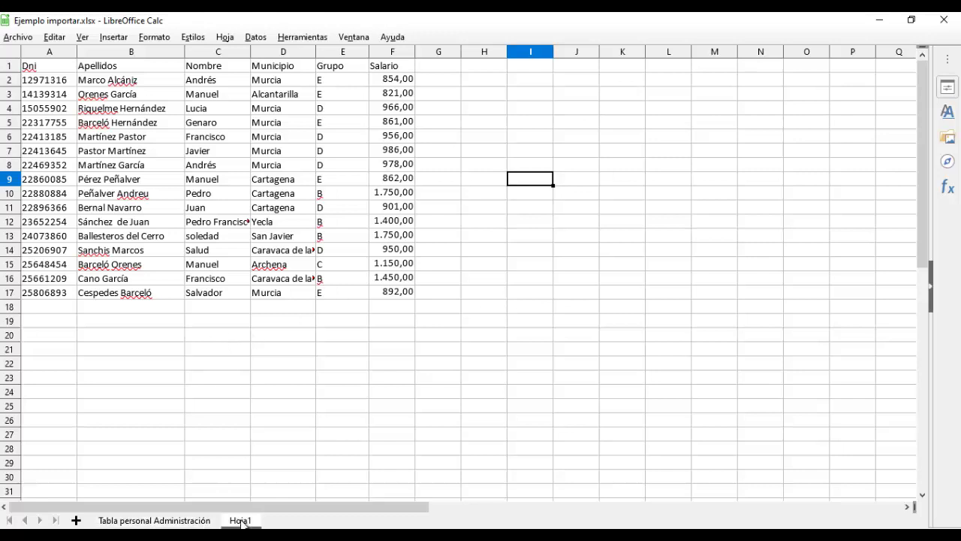
click(174, 522)
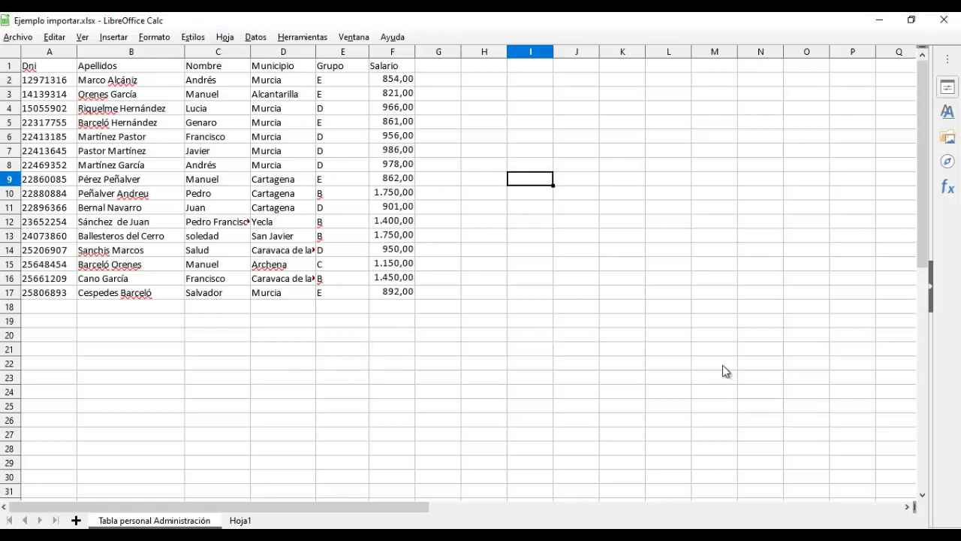
- Return to the table-copy wizard, include all columns from Dni to Salario, and continue to the field type format
click(677, 535)
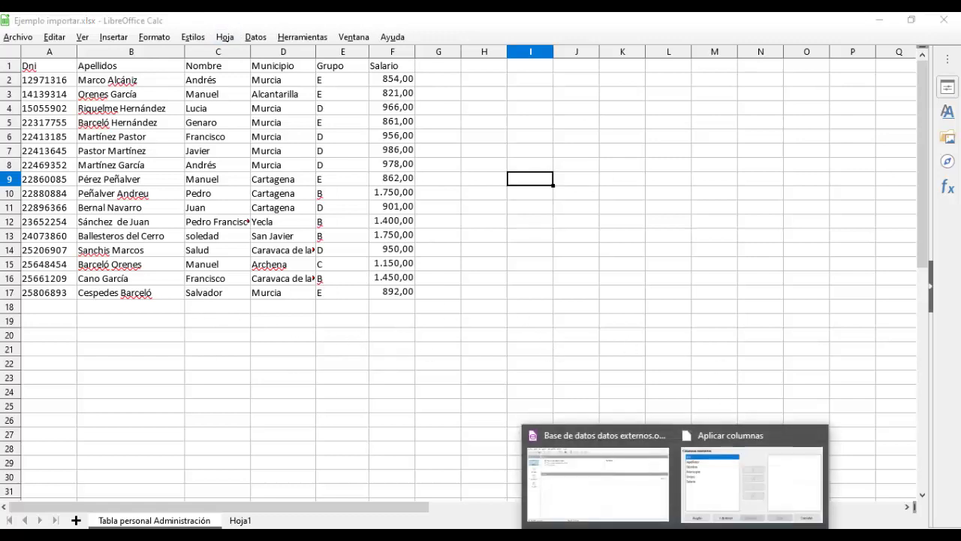
click(751, 482)
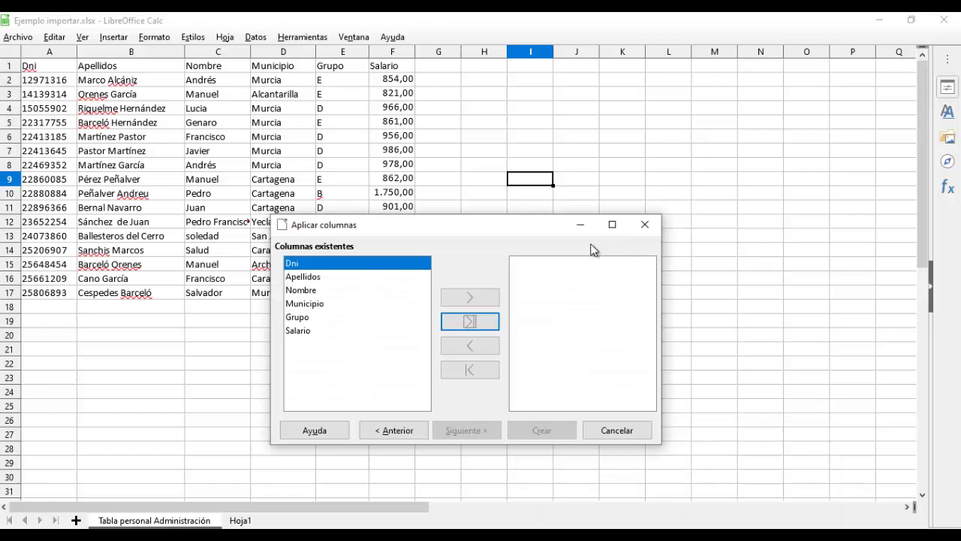
click(470, 322)
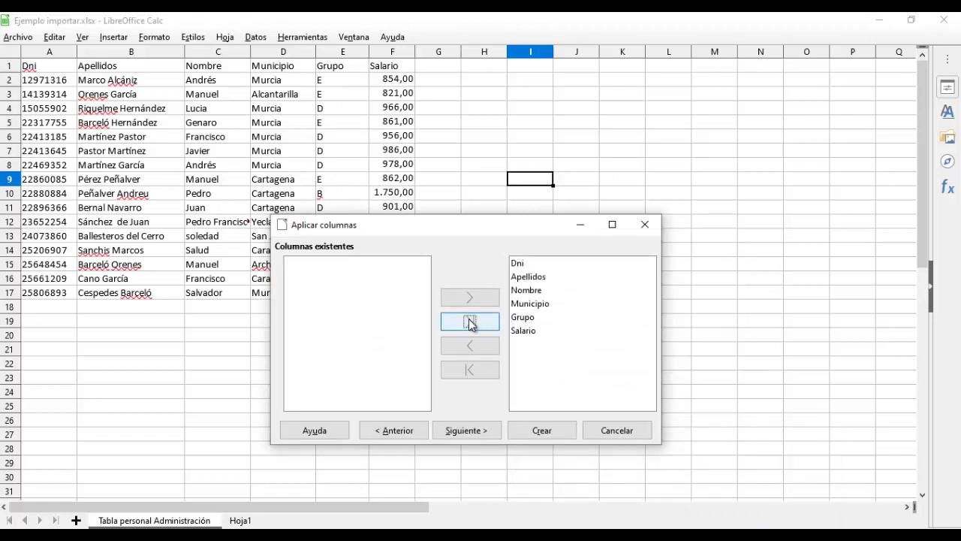
click(465, 433)
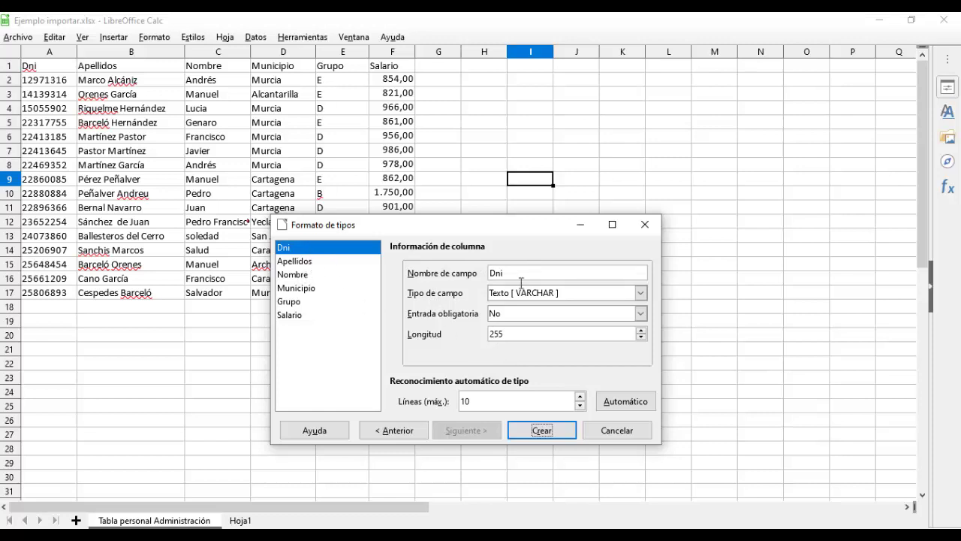
- Review the field formats from Apellidos onward and set the Salario field's type to Decimal [ DECIMAL ] with 2 decimal places
click(301, 261)
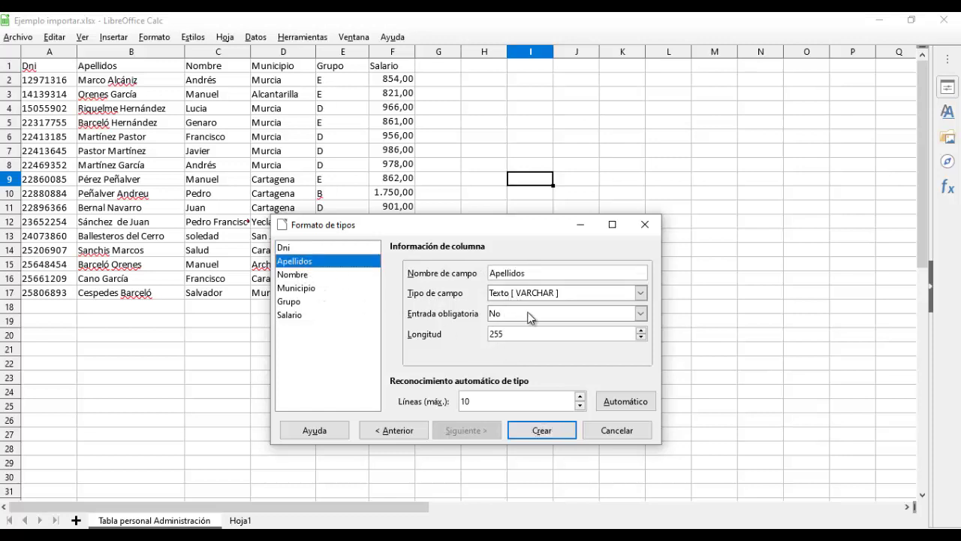
click(305, 274)
click(311, 289)
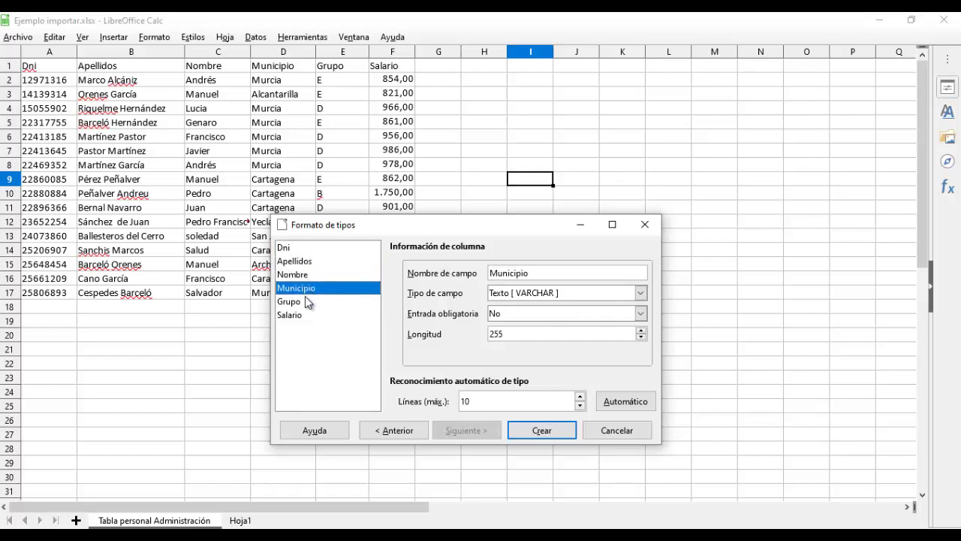
click(308, 303)
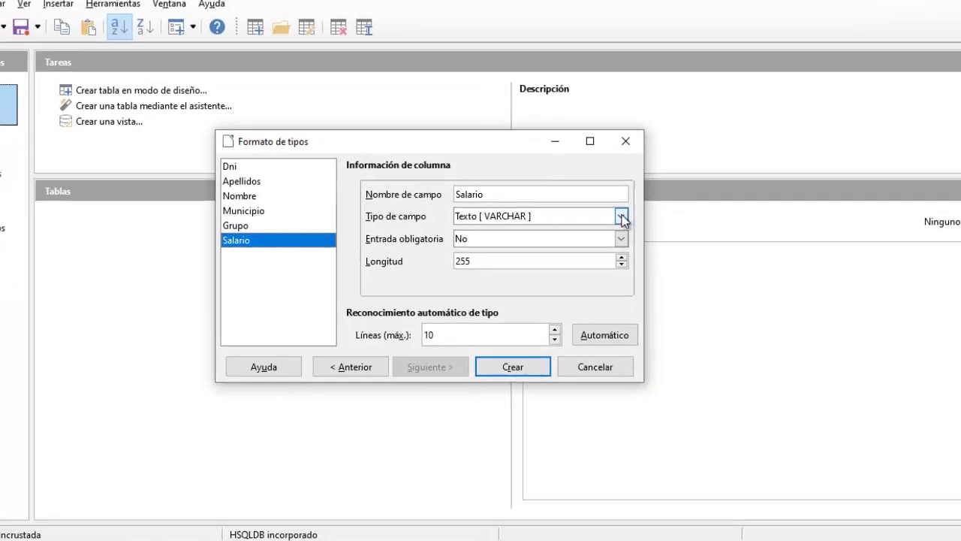
click(624, 217)
click(555, 331)
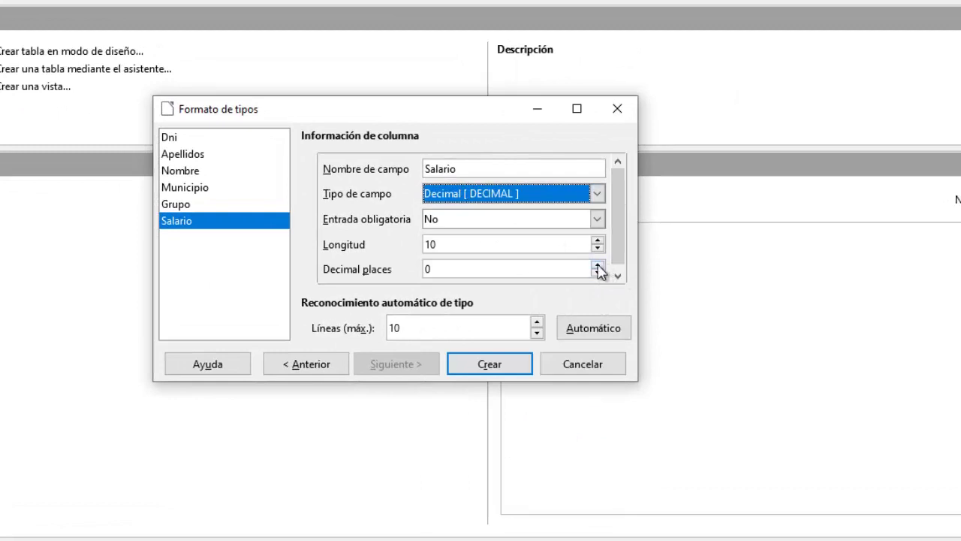
click(597, 265)
click(598, 265)
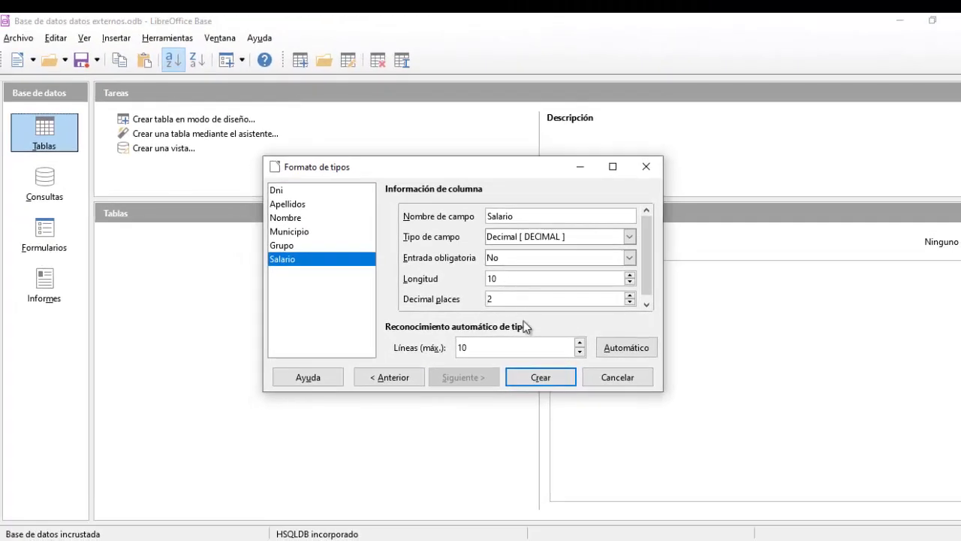
- Create the table, check the Dni column in the Calc workbook, and decline the creation of a primary key
click(541, 377)
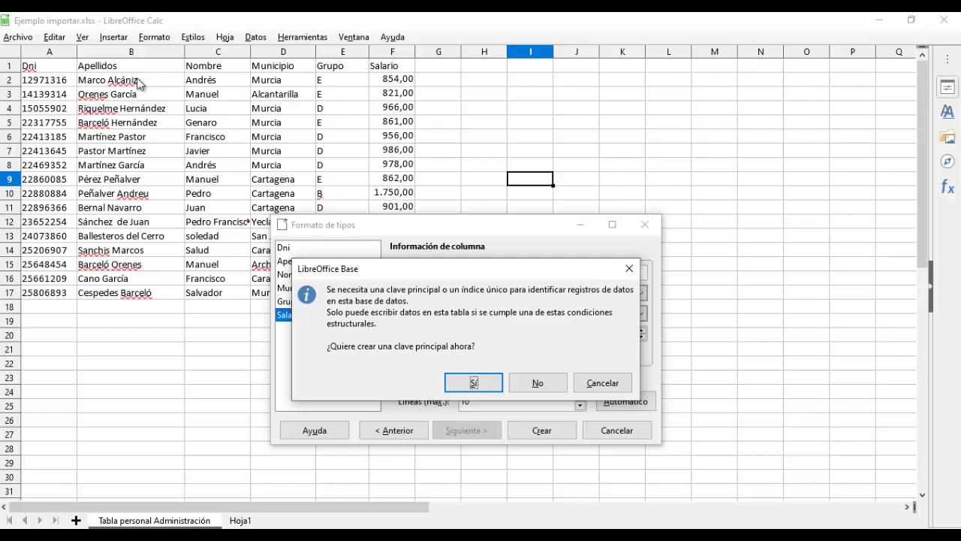
click(51, 96)
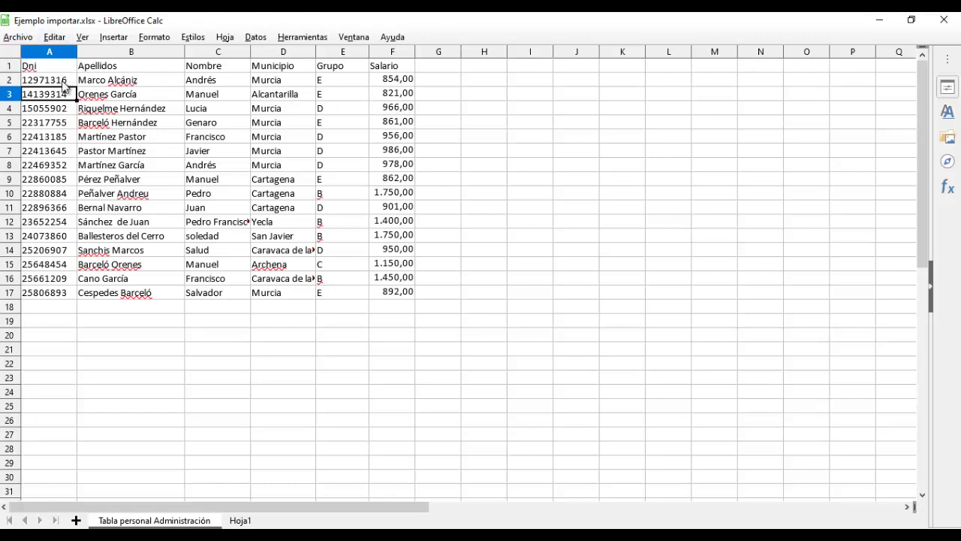
click(651, 535)
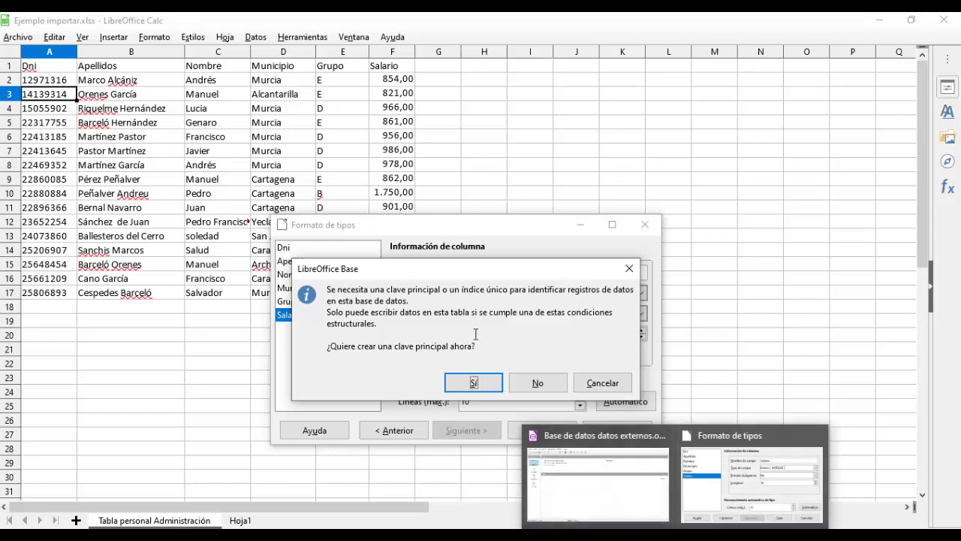
click(537, 385)
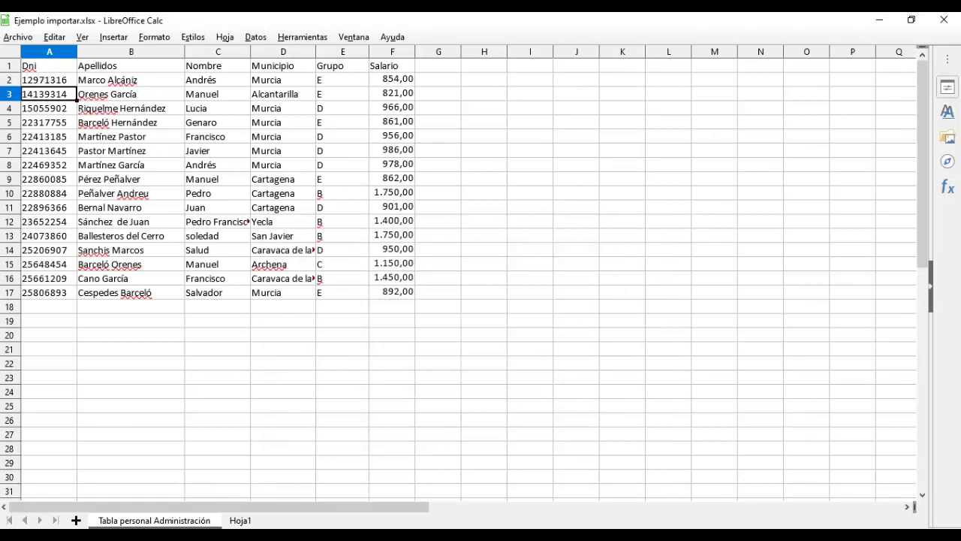
- Switch to Base, open Tabla de Excel to check its imported records, and close the table
click(667, 528)
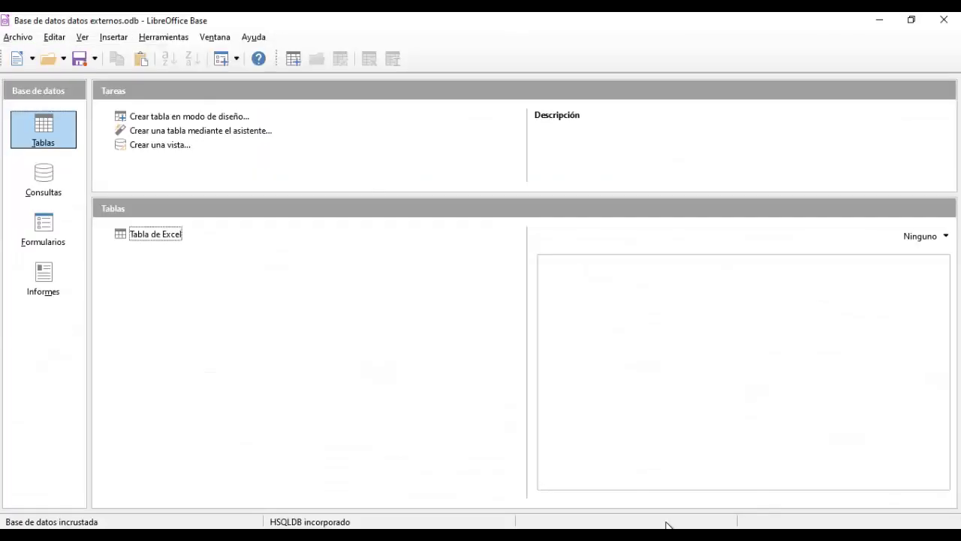
double_click(157, 236)
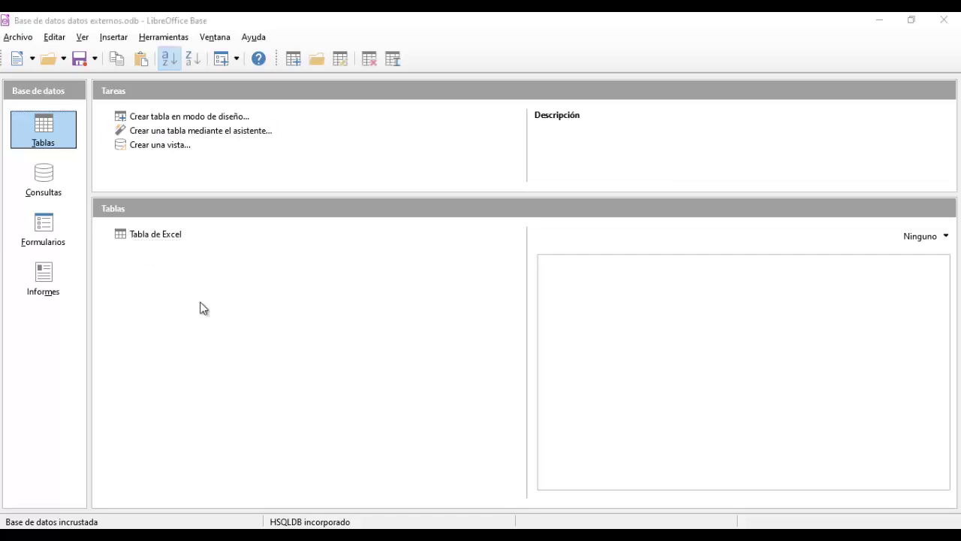
double_click(163, 237)
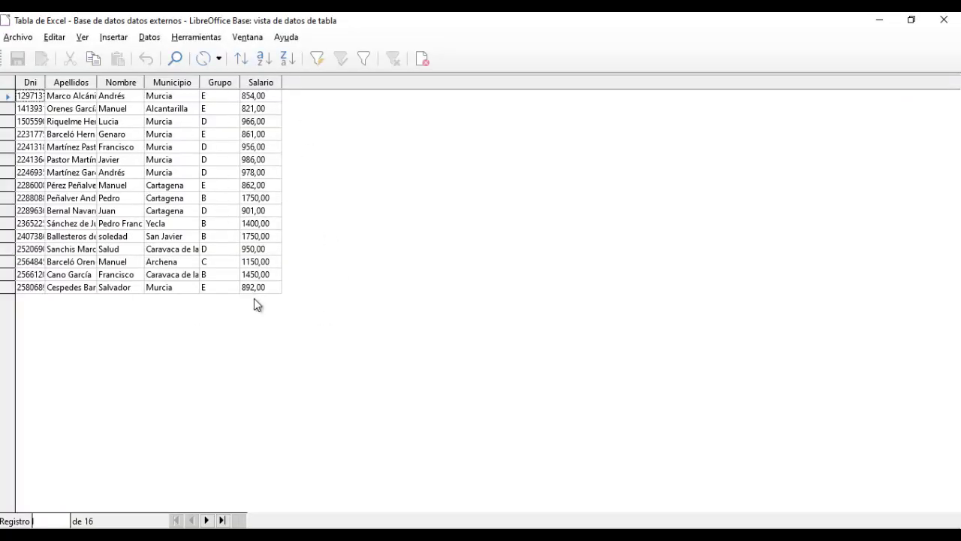
click(944, 20)
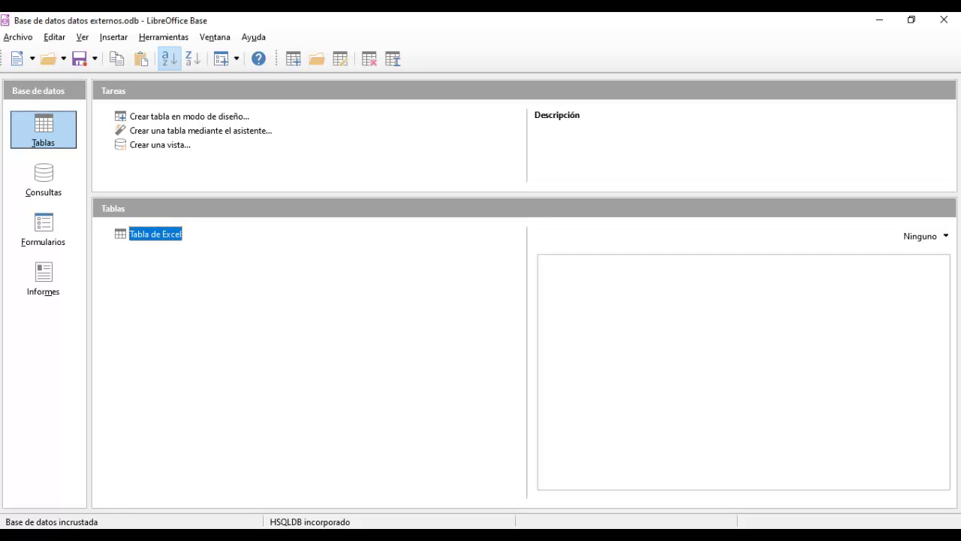
- Open Personal.mdb from the Prácticas curso folder in Access and open its TablaPersonal table
click(473, 535)
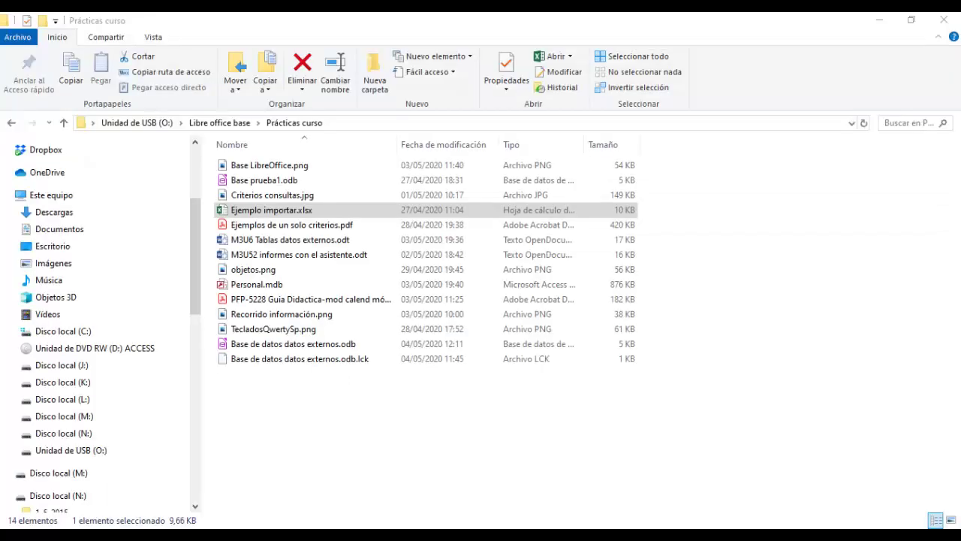
double_click(276, 286)
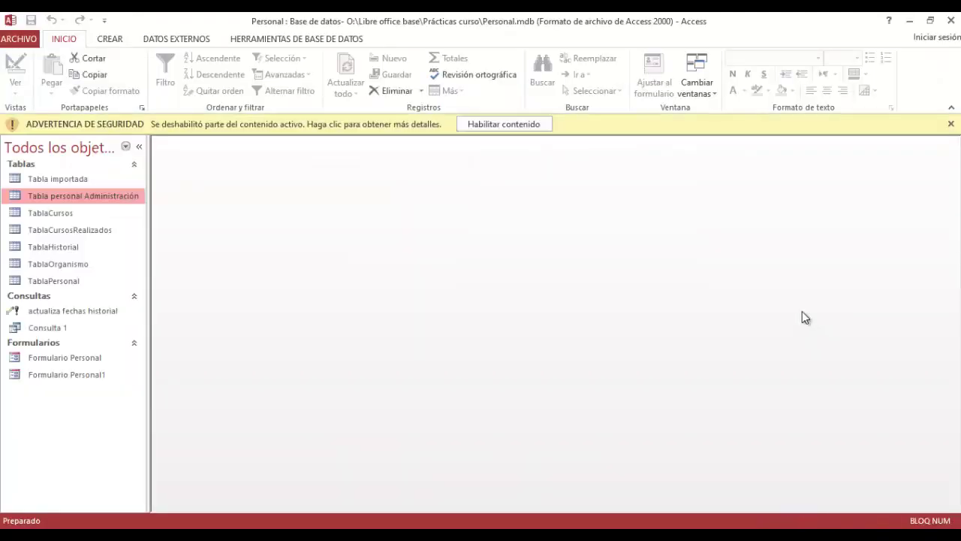
click(76, 261)
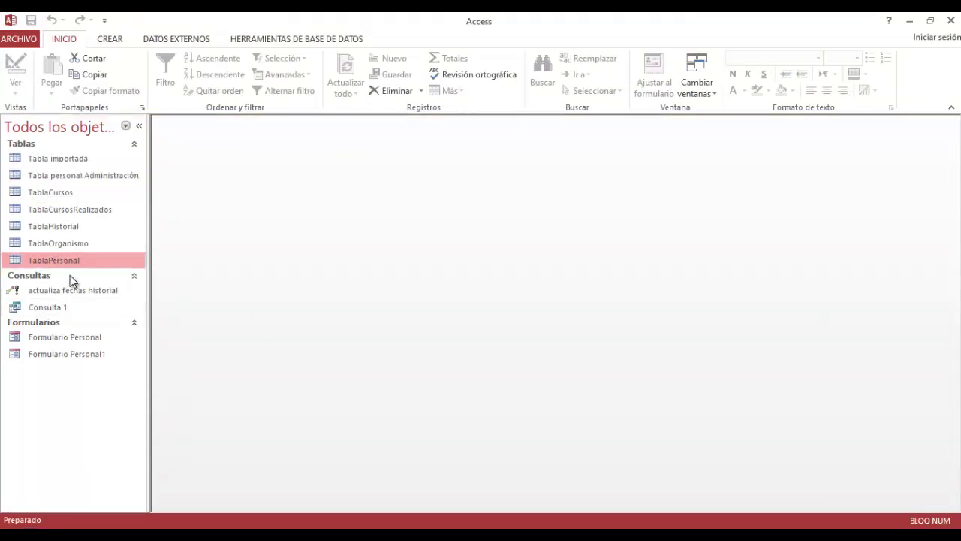
double_click(62, 259)
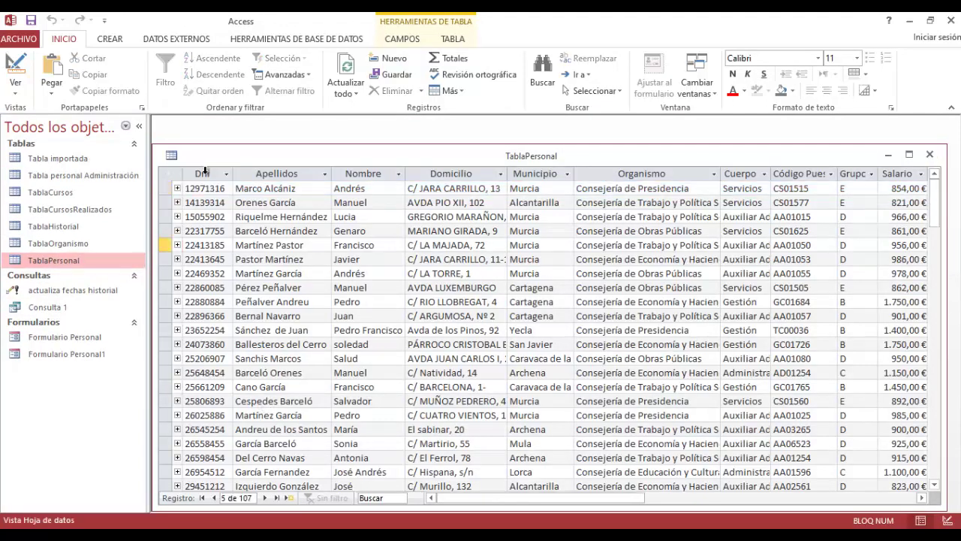
- Copy all the columns of TablaPersonal, from Dni to Cursos anteriores
drag(205, 172, 479, 189)
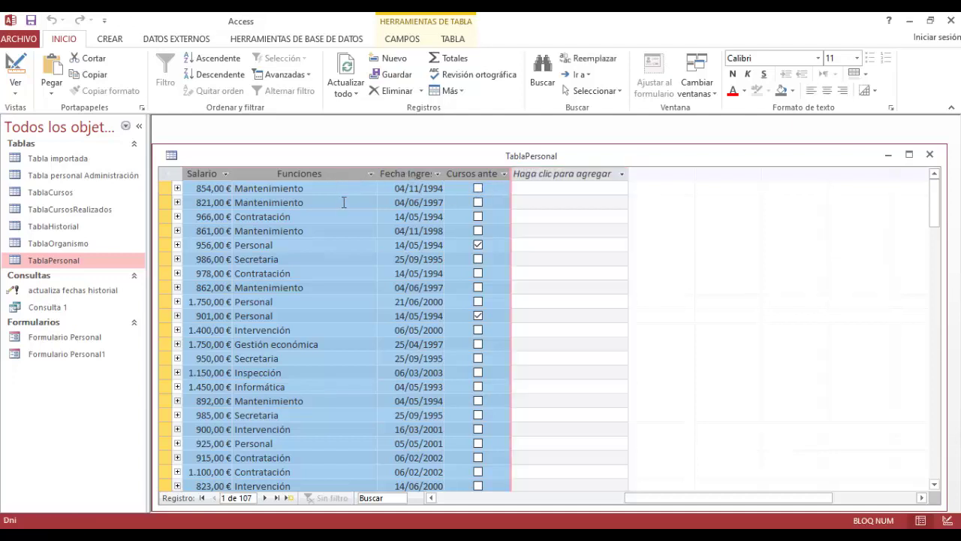
right_click(334, 173)
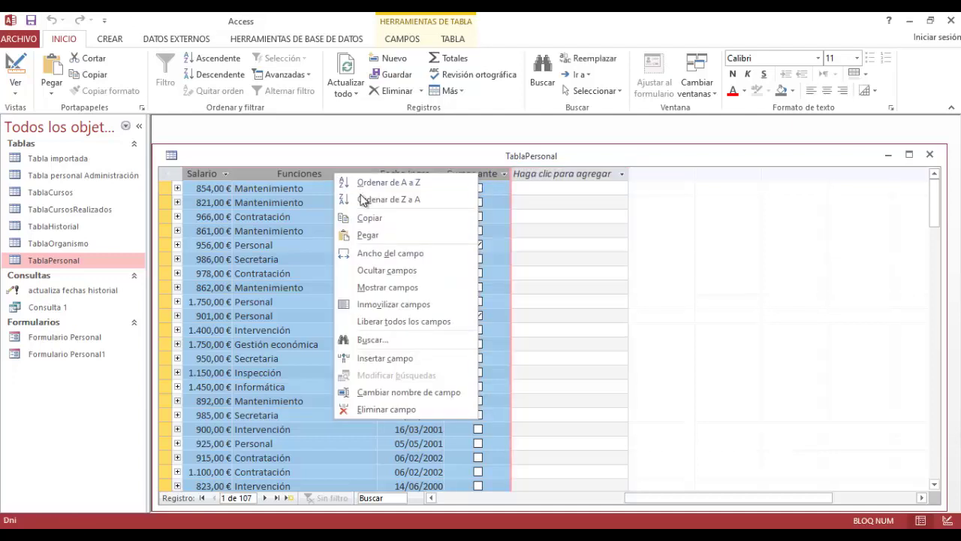
click(384, 218)
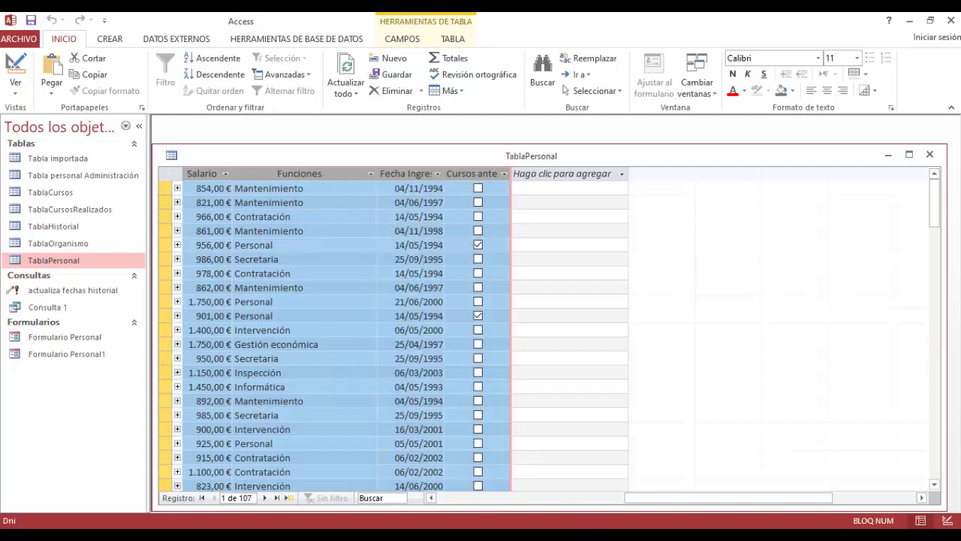
- Switch to Base and paste the data as a new table with definition and data, ending its name in "de Access"
key(alt+Tab)
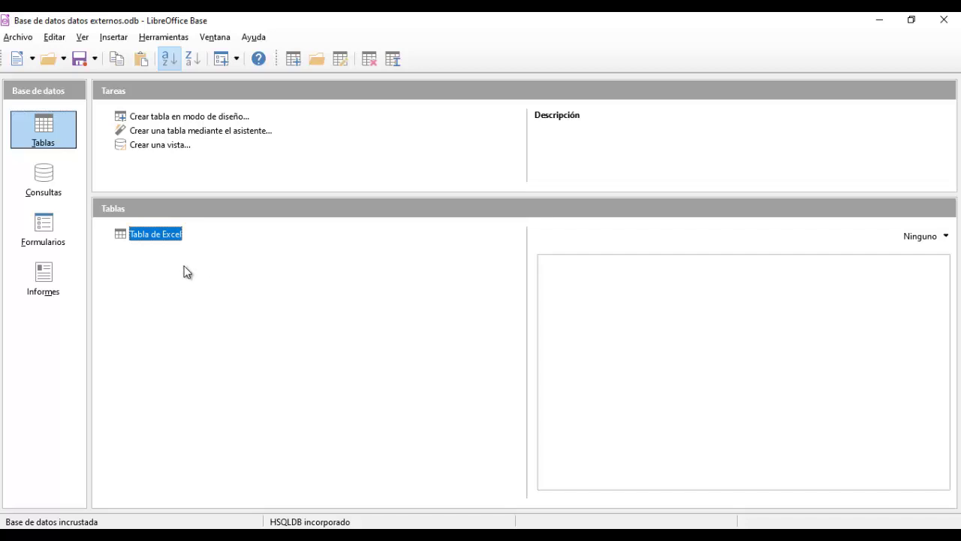
right_click(154, 276)
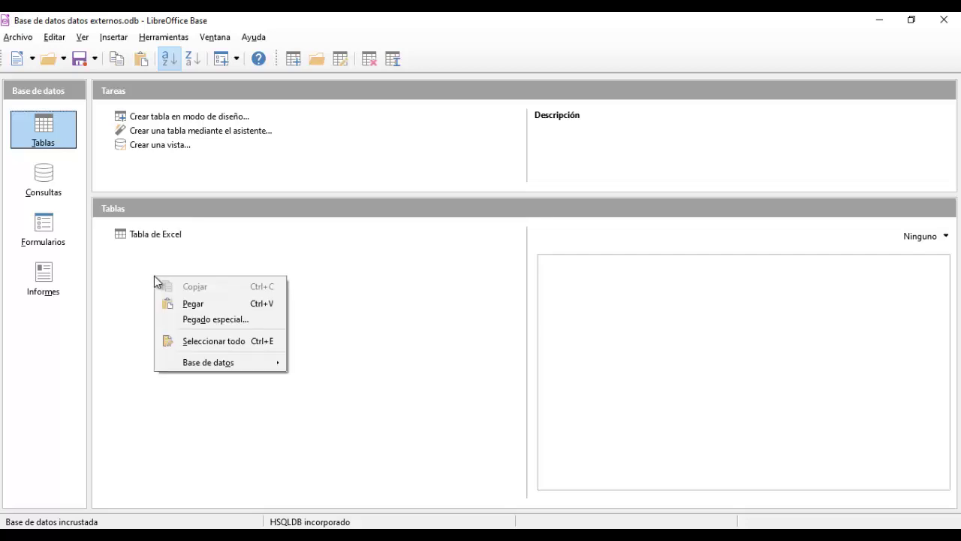
click(194, 303)
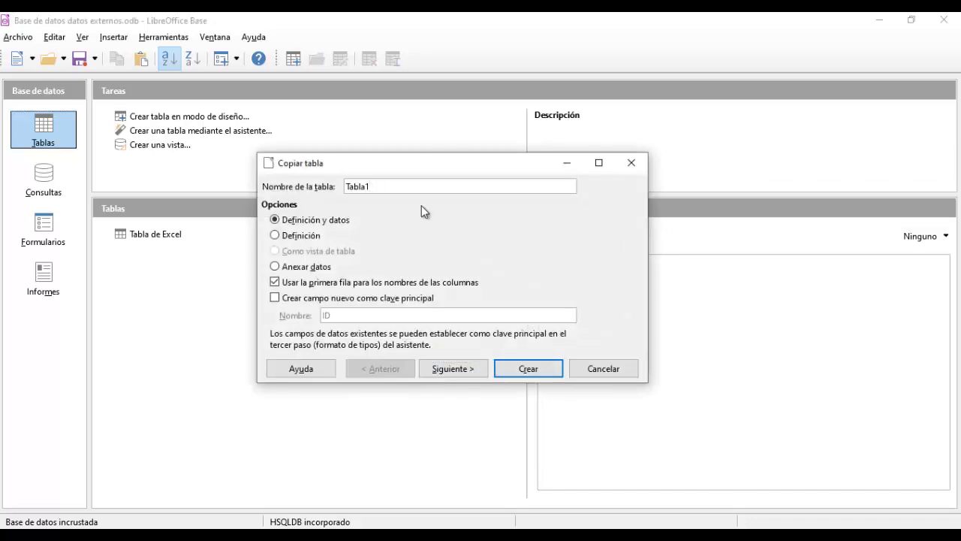
key(BackSpace)
text(de Access)
click(462, 368)
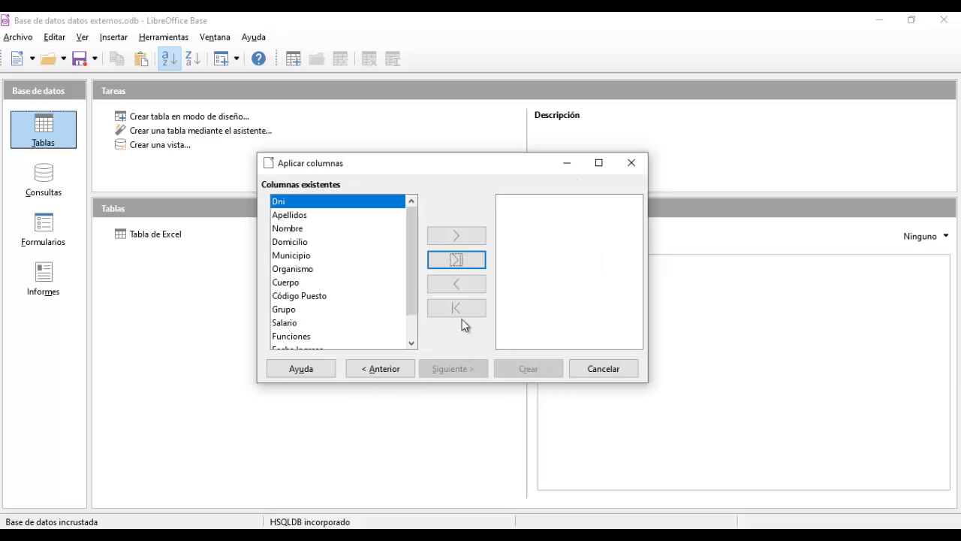
- Include all existing columns in the new table and continue to the field type format
drag(413, 275, 416, 238)
click(465, 261)
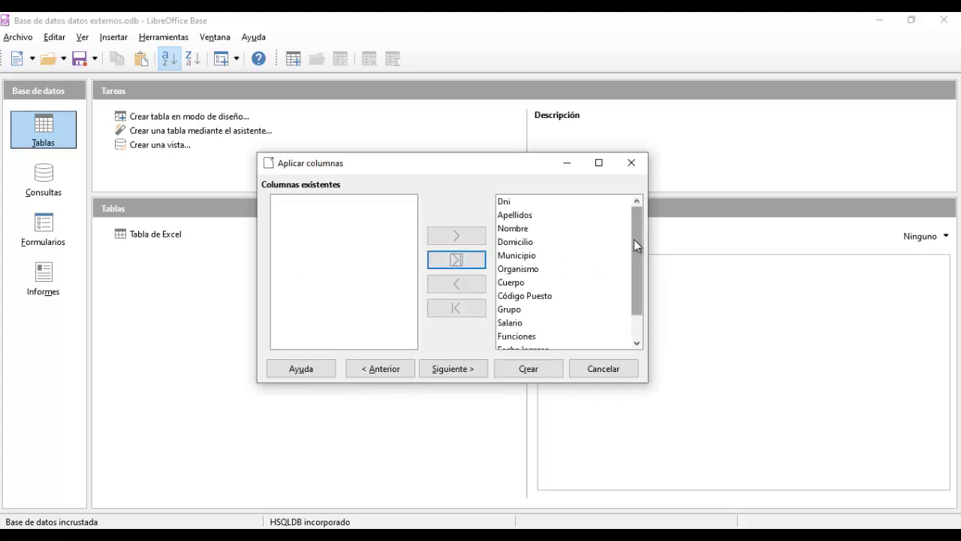
click(451, 369)
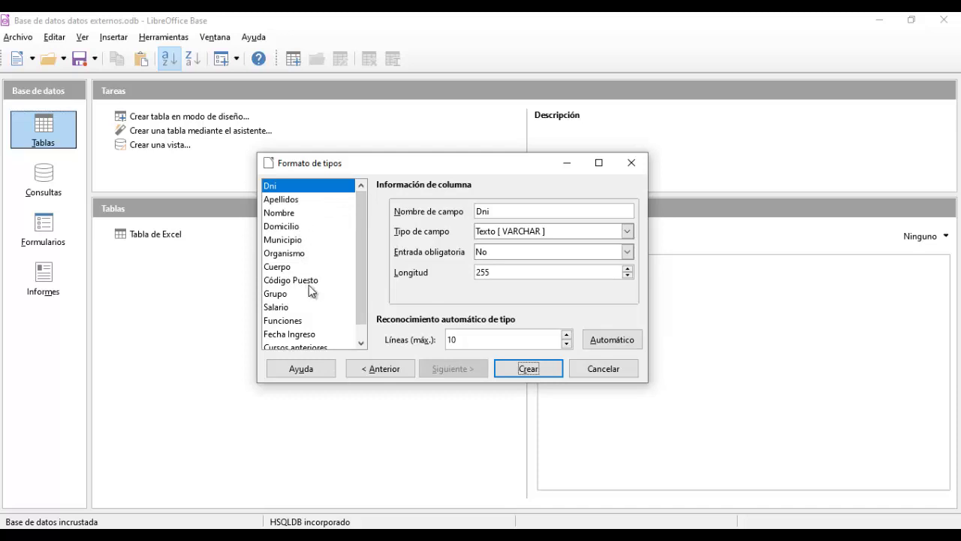
- Set the Salario field to type Decimal [ DECIMAL ] with 2 decimal places and a length of 10
scroll(365, 278, down, 1)
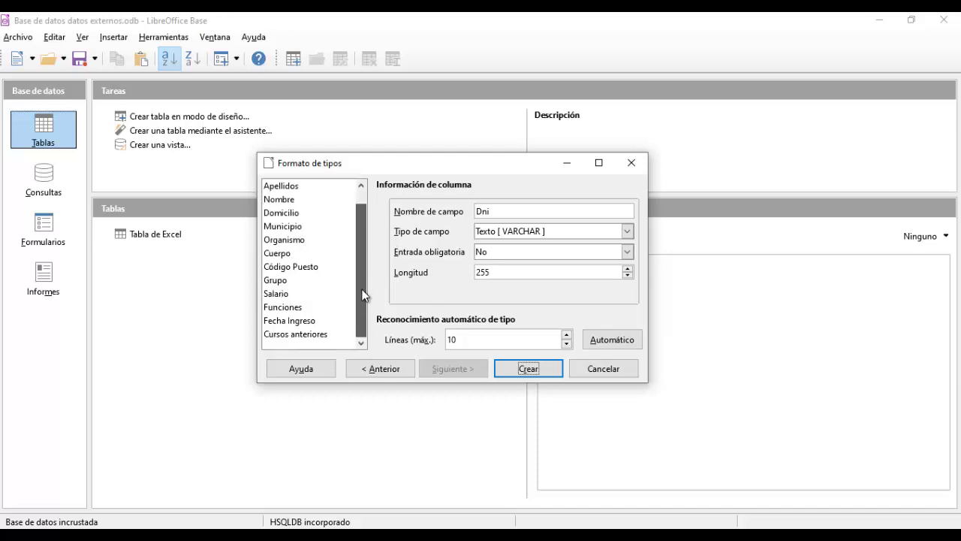
click(293, 294)
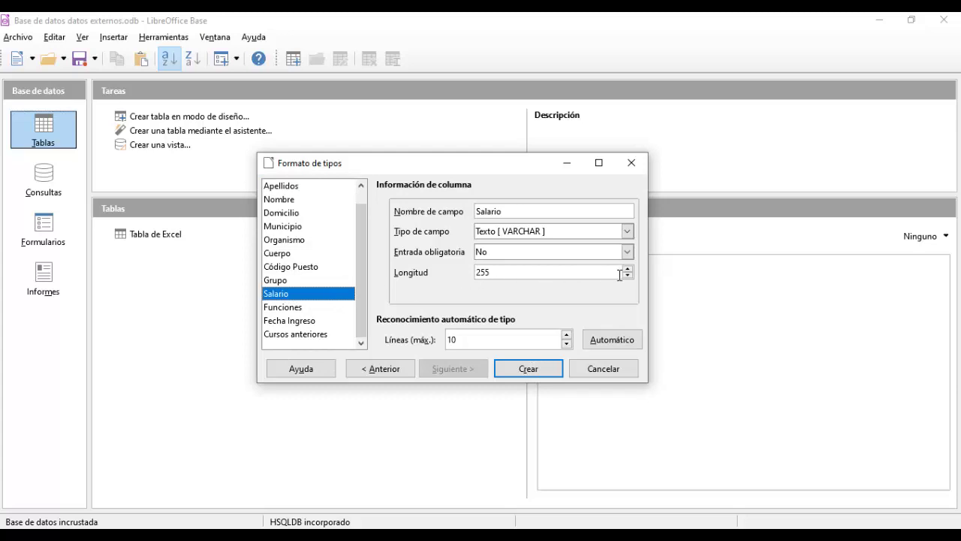
click(627, 231)
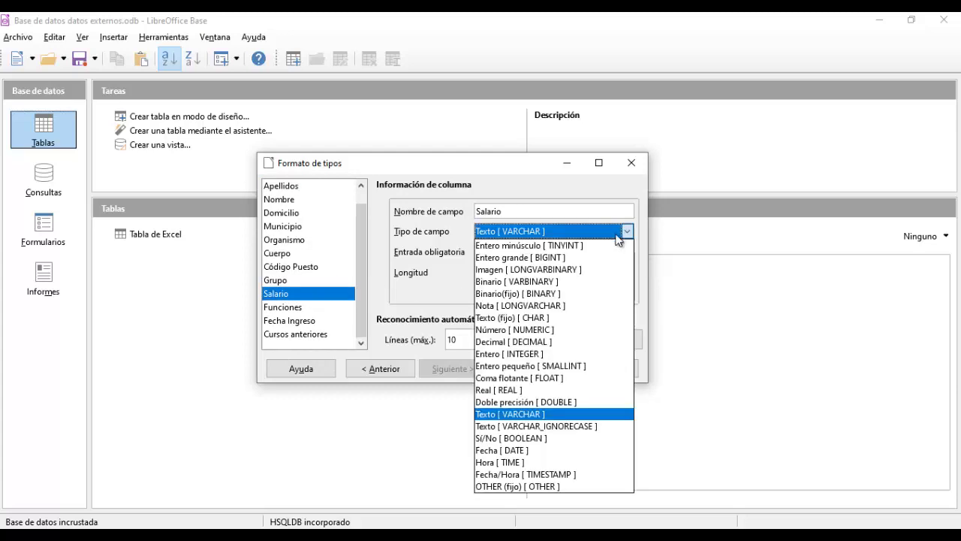
click(500, 342)
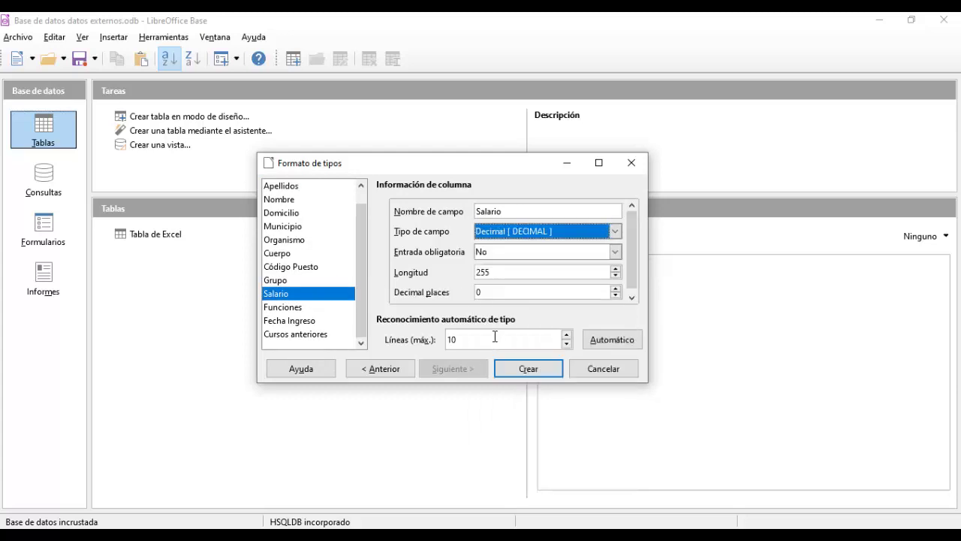
click(616, 289)
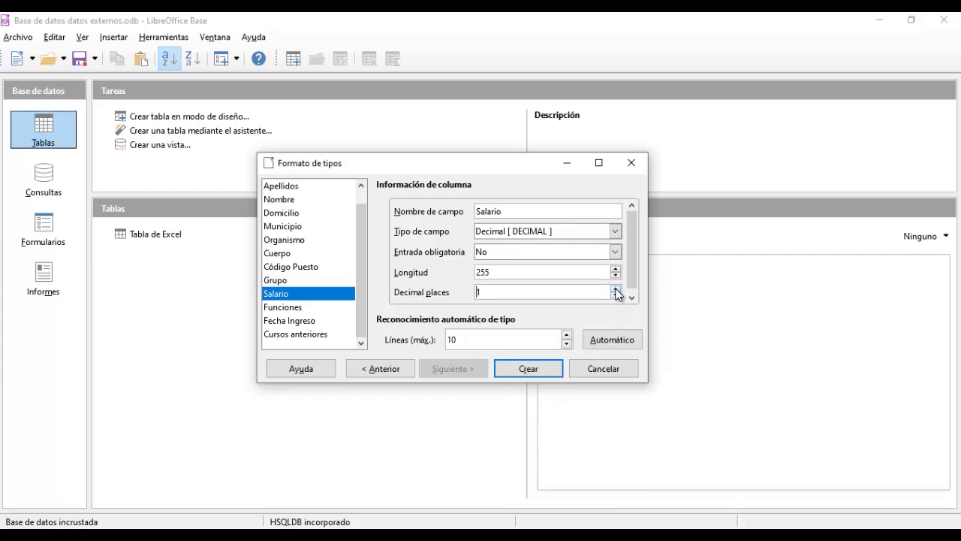
click(615, 289)
drag(500, 272, 454, 272)
text(10)
- Set the Fecha Ingreso field's type to Fecha [ DATE ]
click(312, 322)
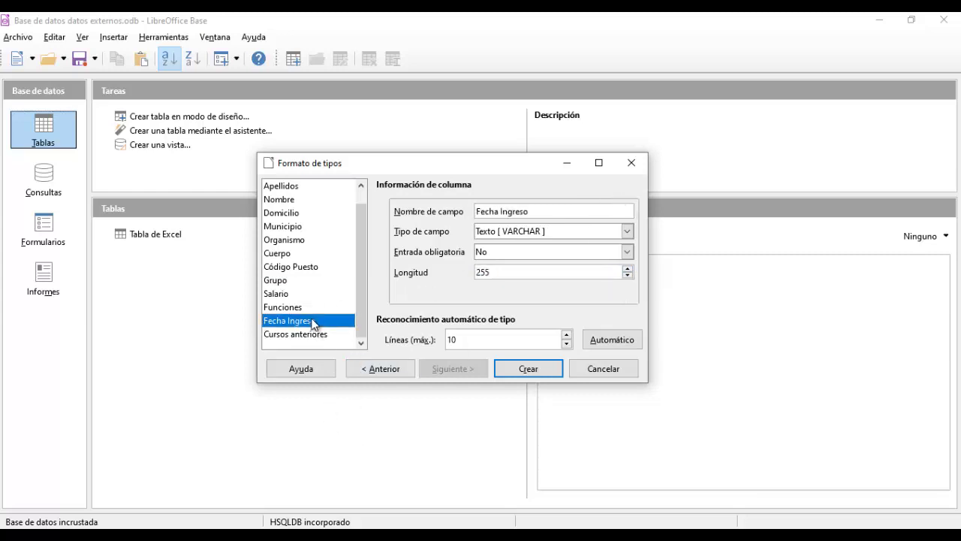
click(627, 231)
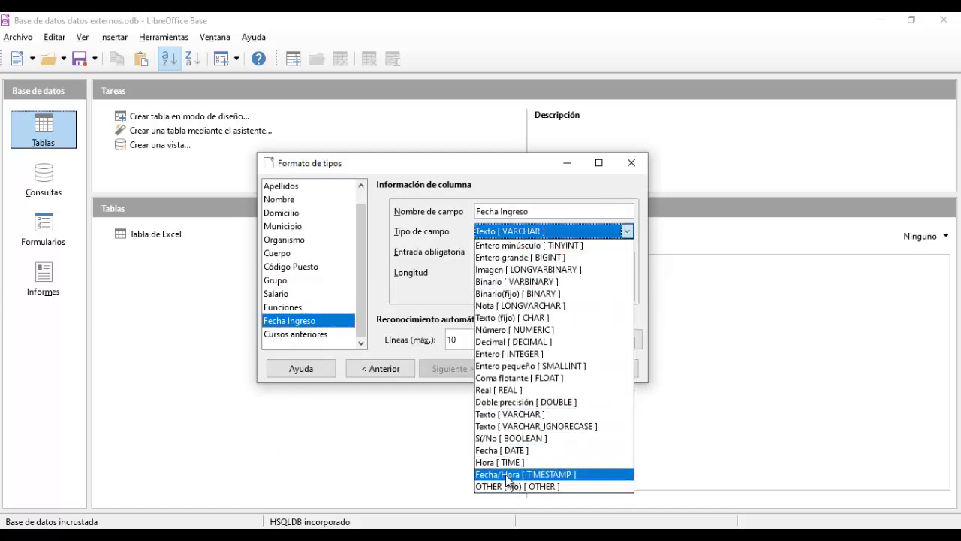
click(495, 451)
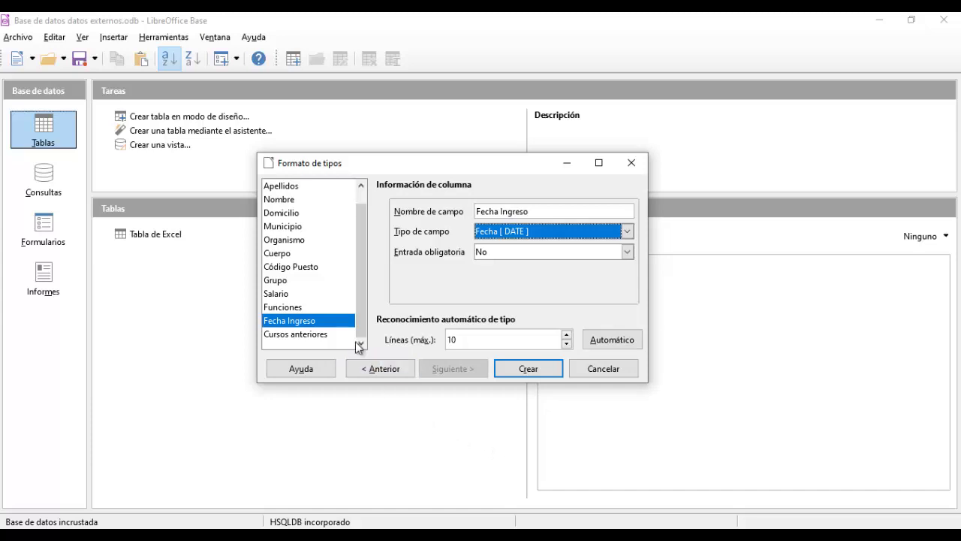
- Set the Cursos anteriores field's type to Sí/No [ BOOLEAN ]
click(316, 335)
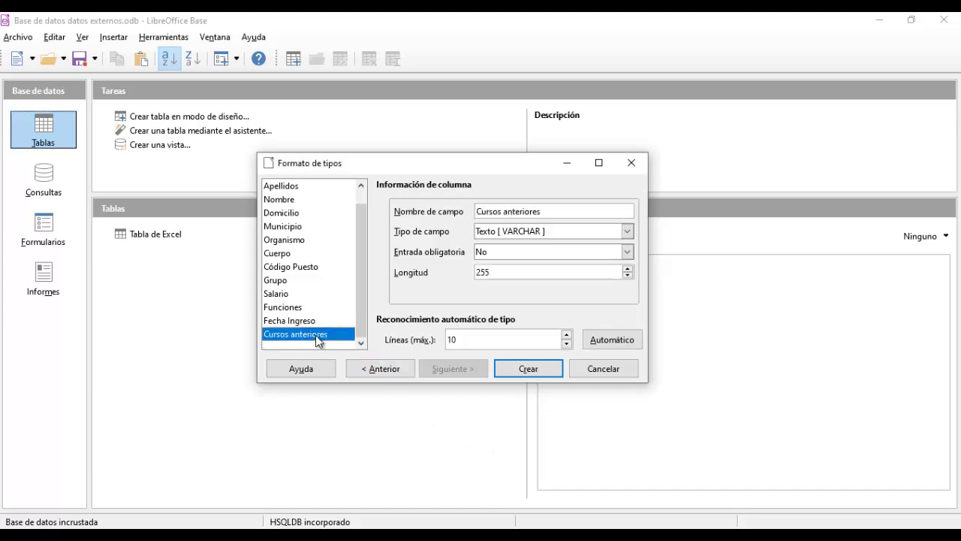
click(627, 231)
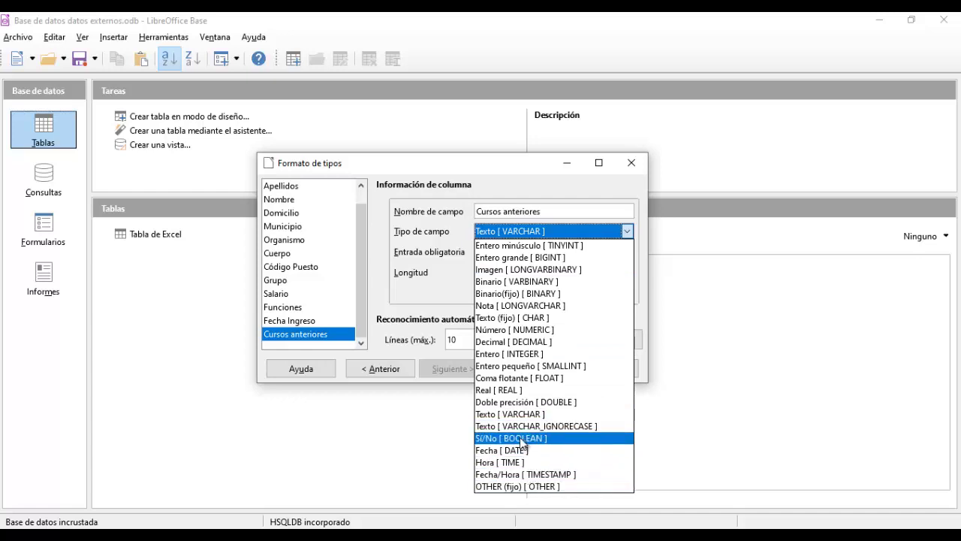
click(494, 437)
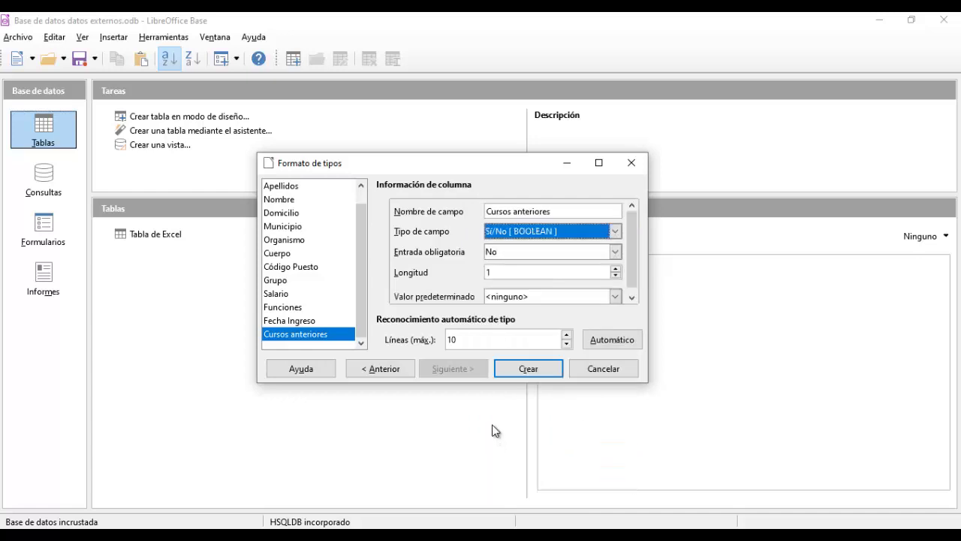
- Create the table from the defined fields without adding a primary key
click(530, 369)
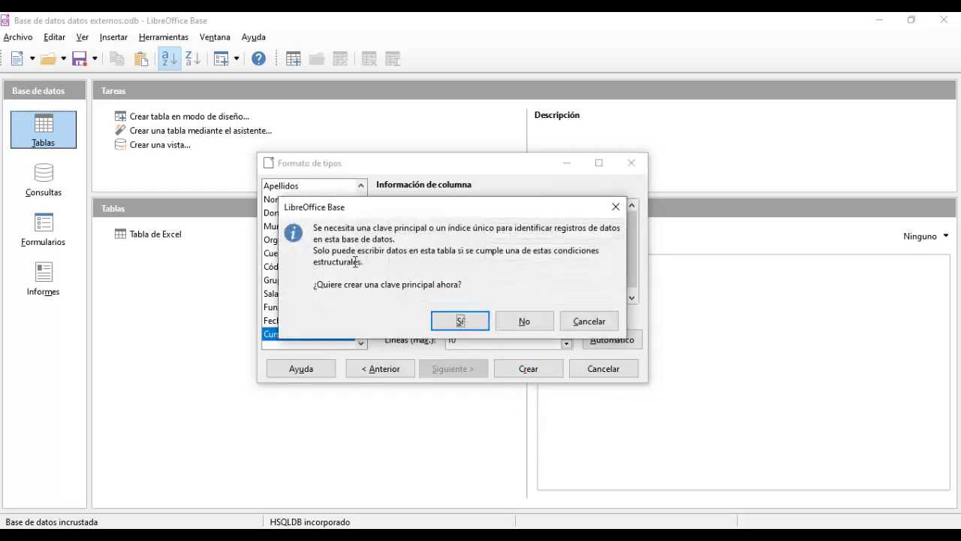
drag(445, 210, 625, 188)
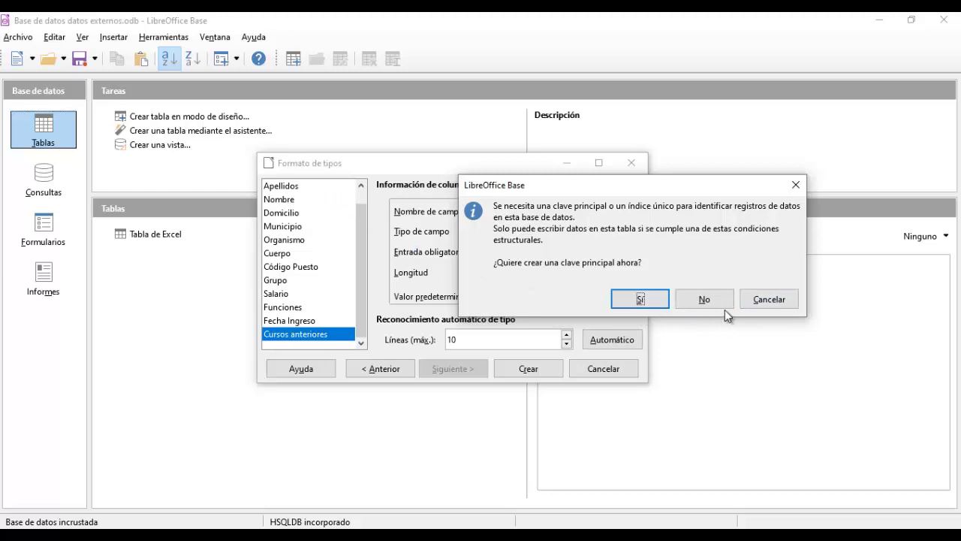
click(705, 301)
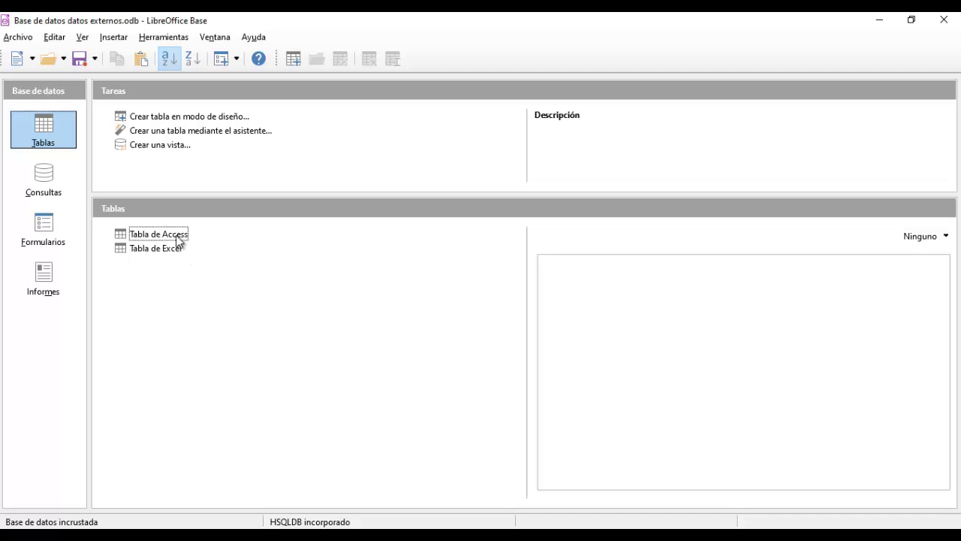
- Open Tabla de Access and fit the Dni, Apellidos, Nombre and Domicilio columns to the width of their contents
double_click(164, 236)
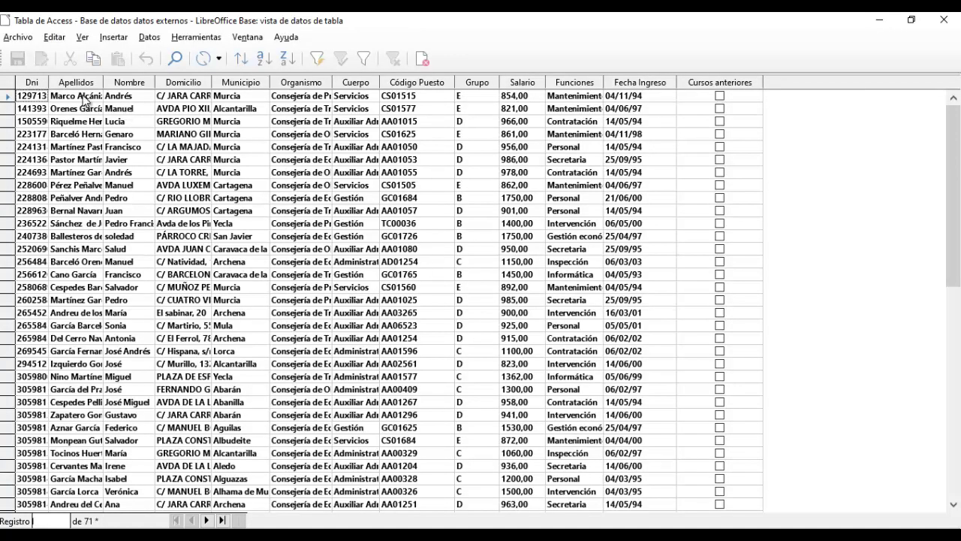
double_click(32, 85)
double_click(85, 81)
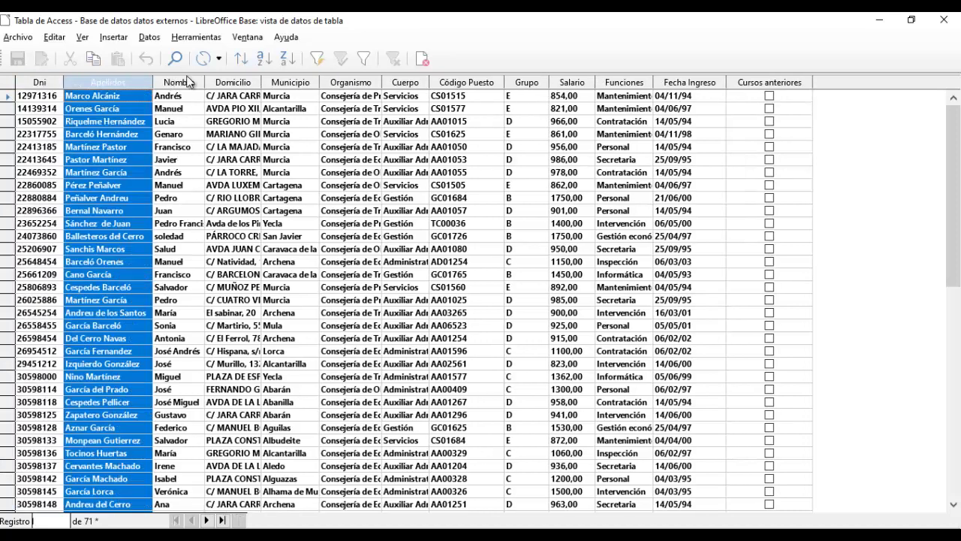
double_click(184, 83)
double_click(279, 82)
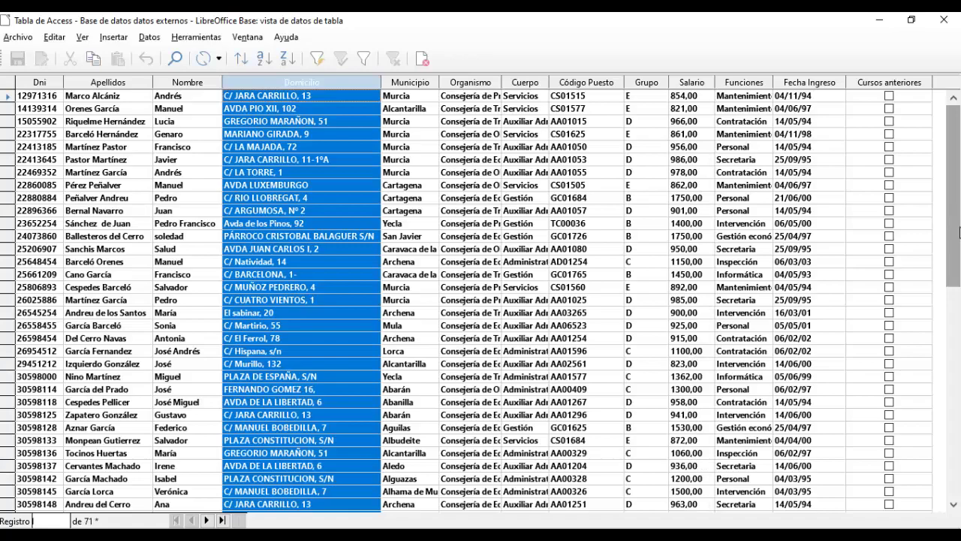
- Look through the imported records of Tabla de Access down to the last one and close the table
drag(958, 214, 958, 480)
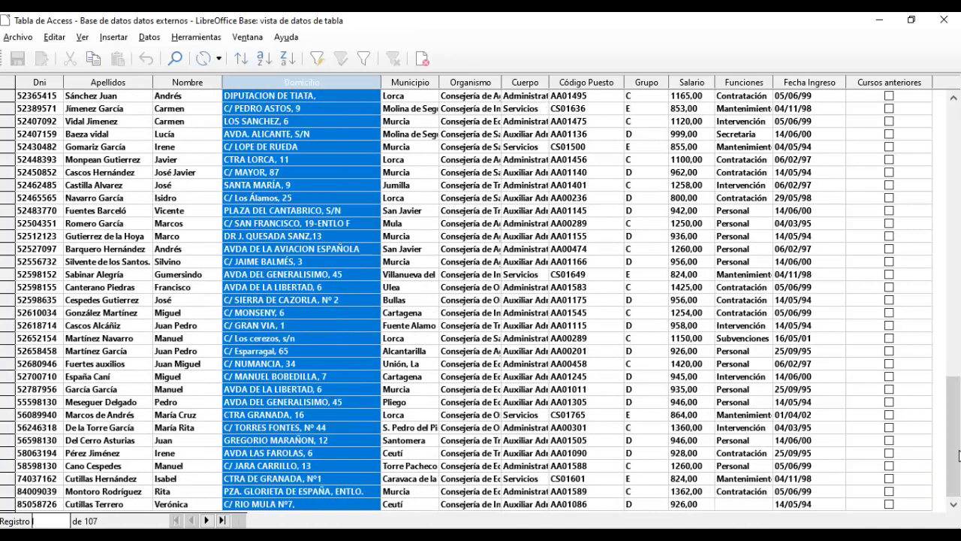
drag(950, 395, 946, 126)
click(470, 261)
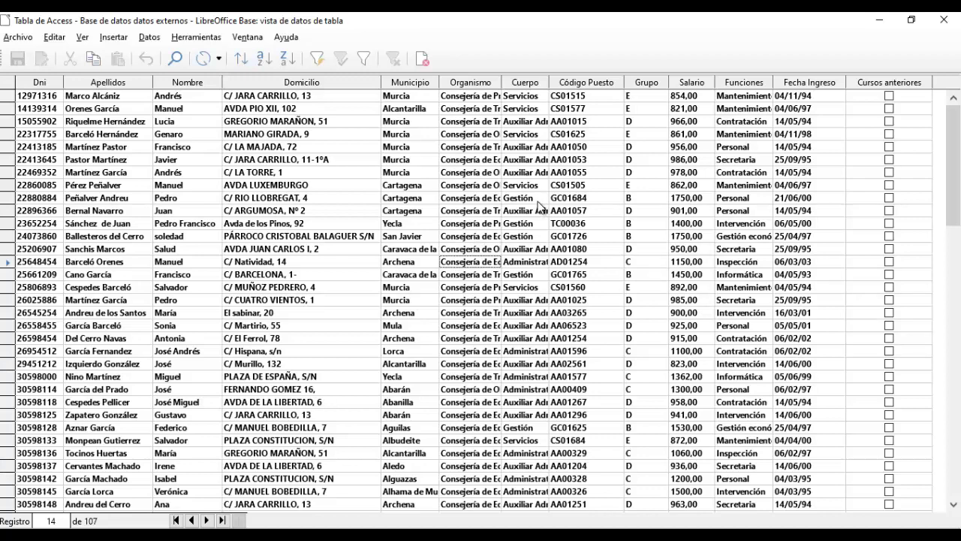
click(944, 22)
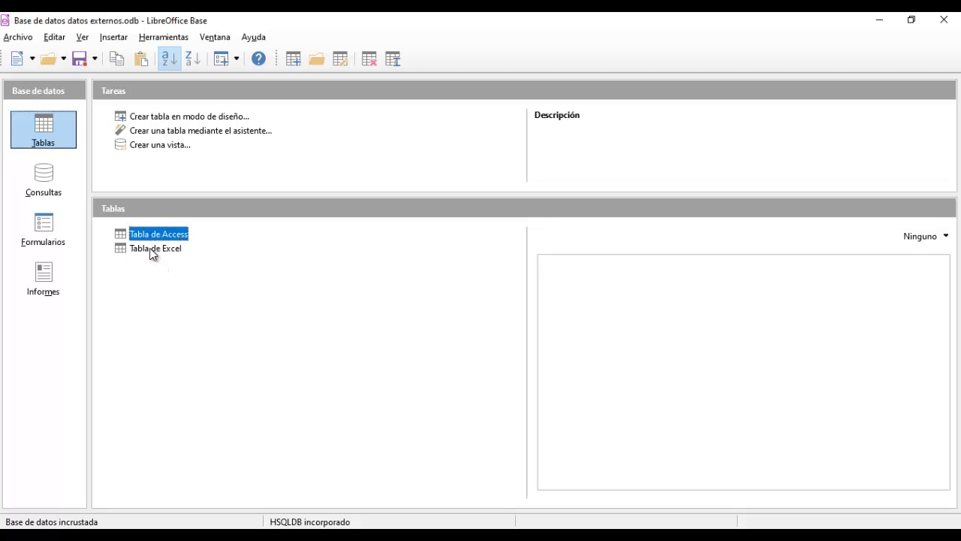
click(152, 251)
right_click(152, 252)
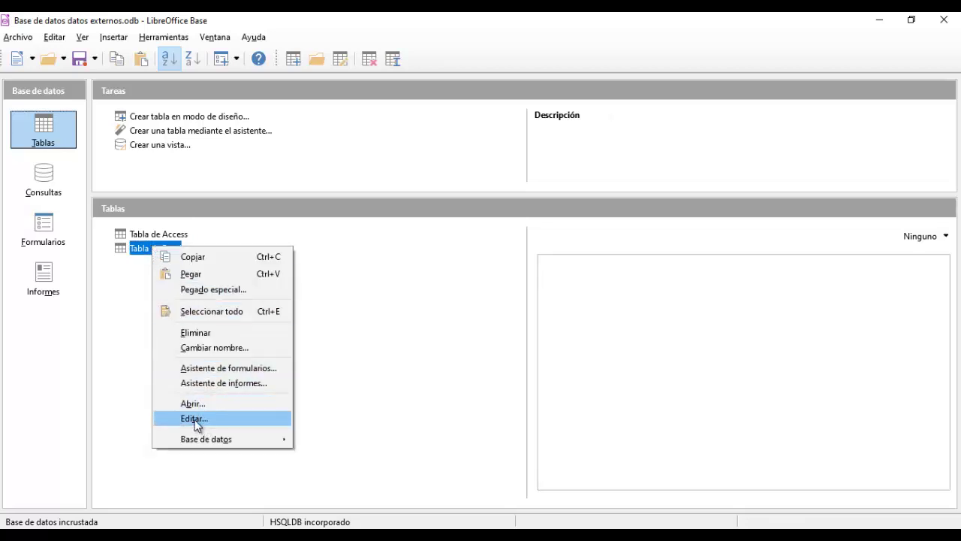
click(304, 324)
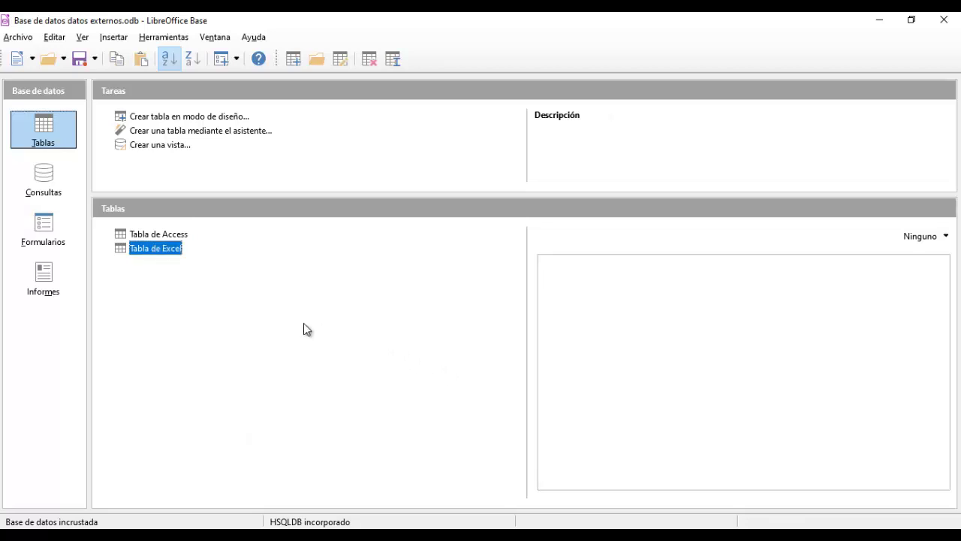
- Open Tabla de Excel, check the fields of its last record across to Salario, and close the table
double_click(160, 252)
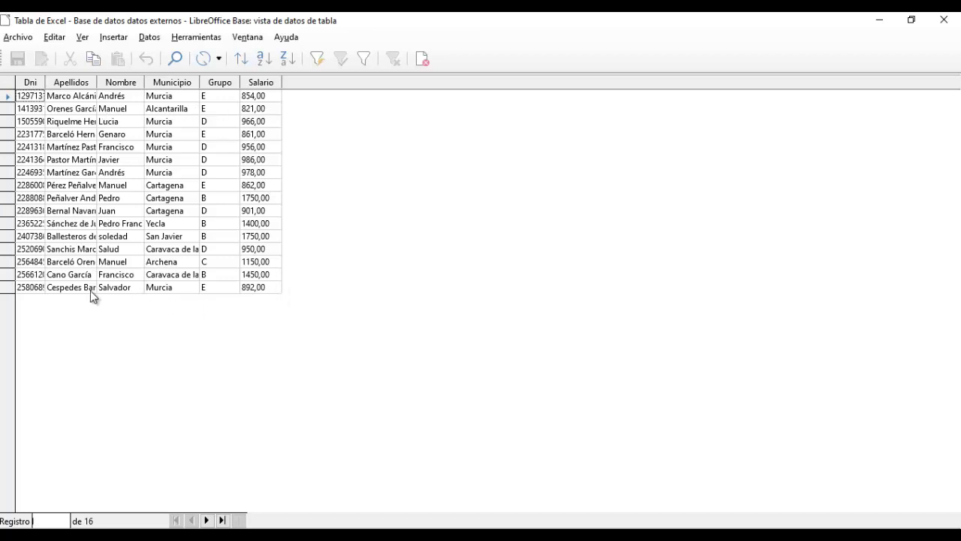
click(61, 290)
click(124, 288)
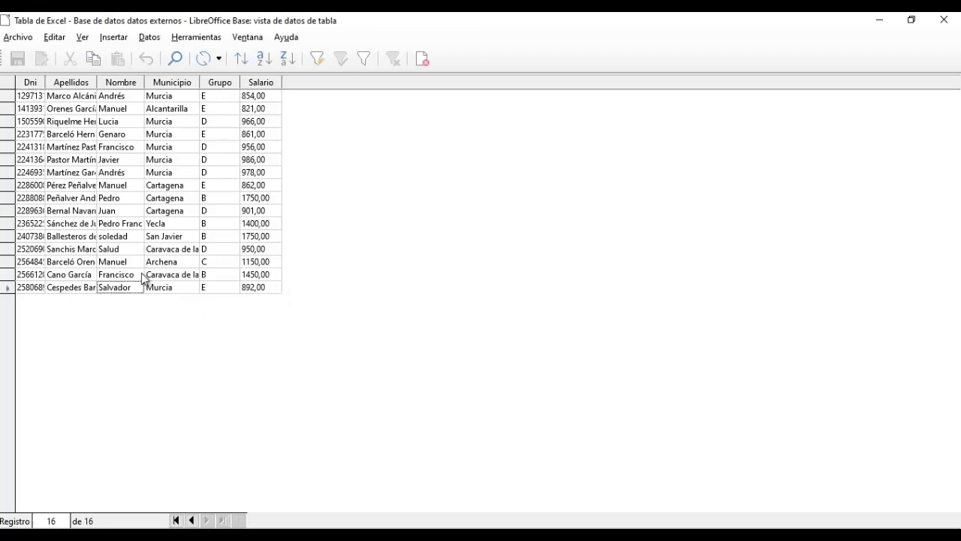
key(Tab)
key(Tab)
key(Tab)
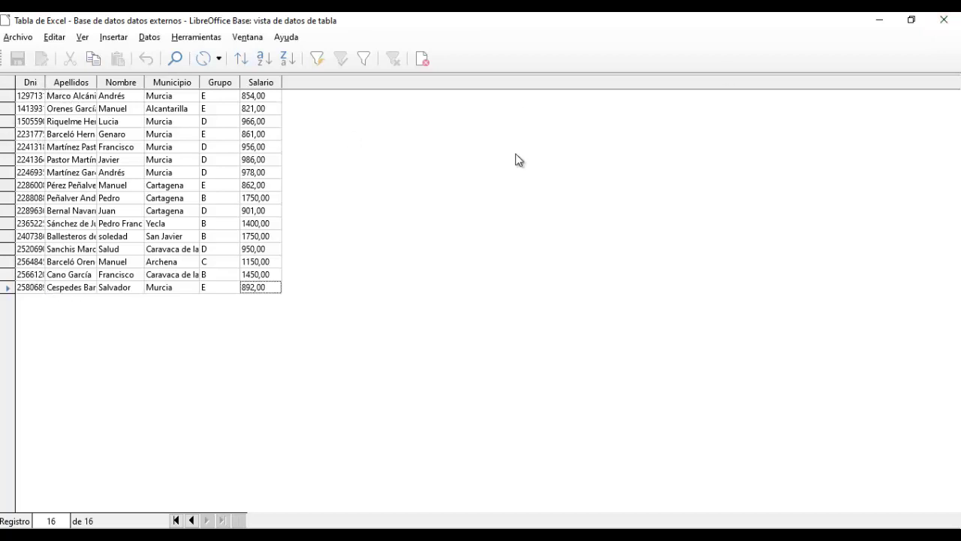
click(943, 21)
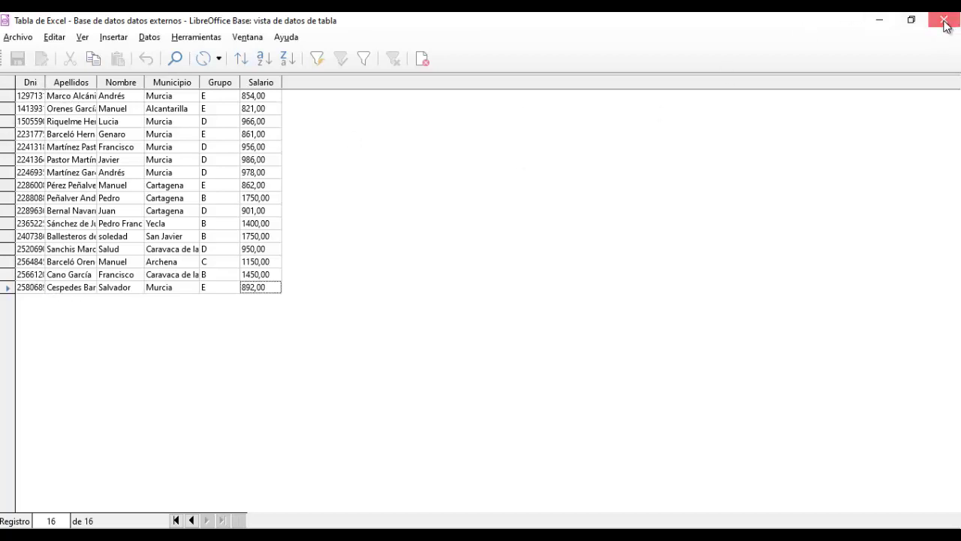
- Open Tabla de Excel for design editing and make the Dni field the primary key
right_click(153, 249)
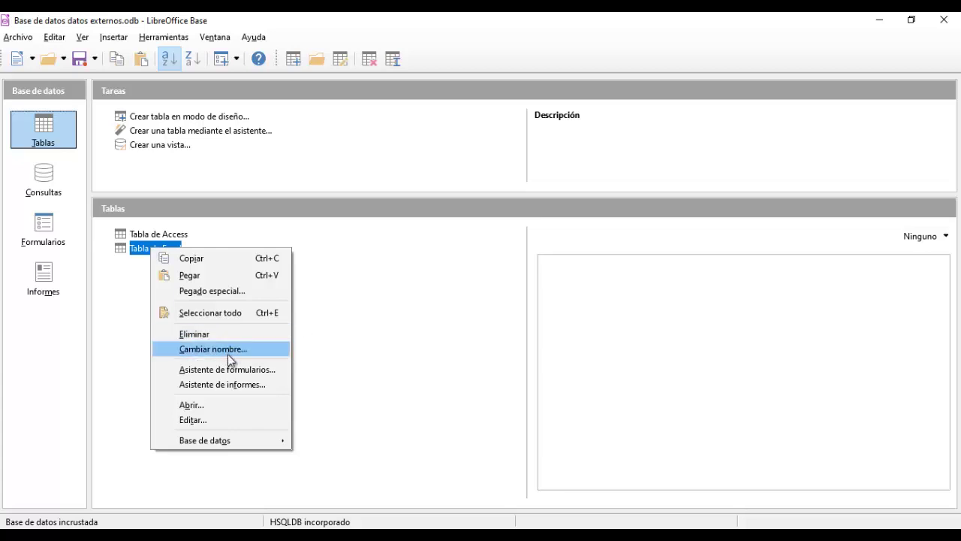
click(192, 420)
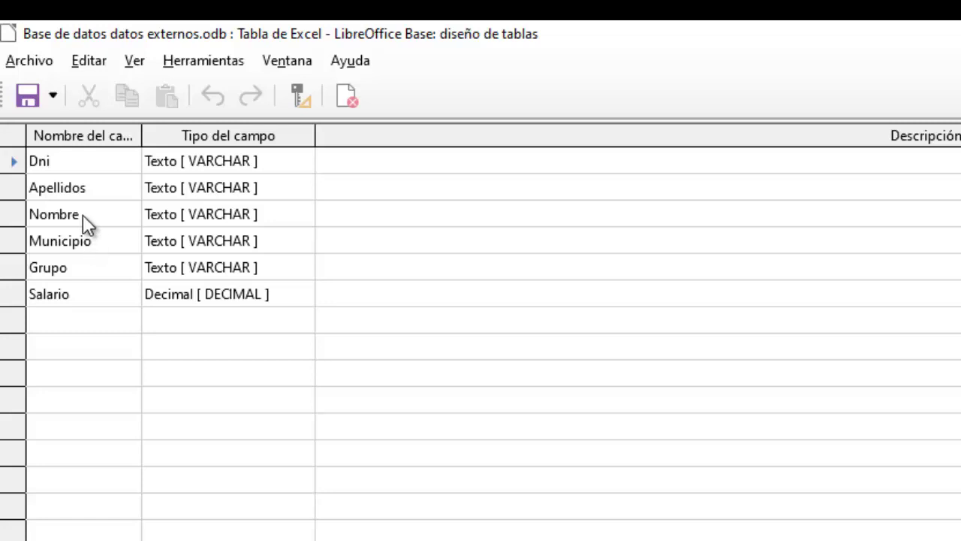
click(15, 160)
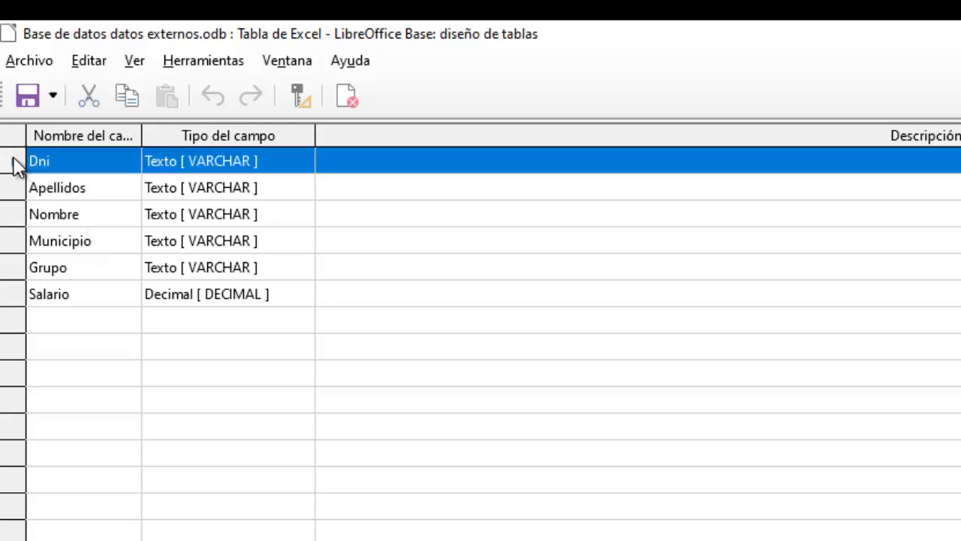
right_click(15, 162)
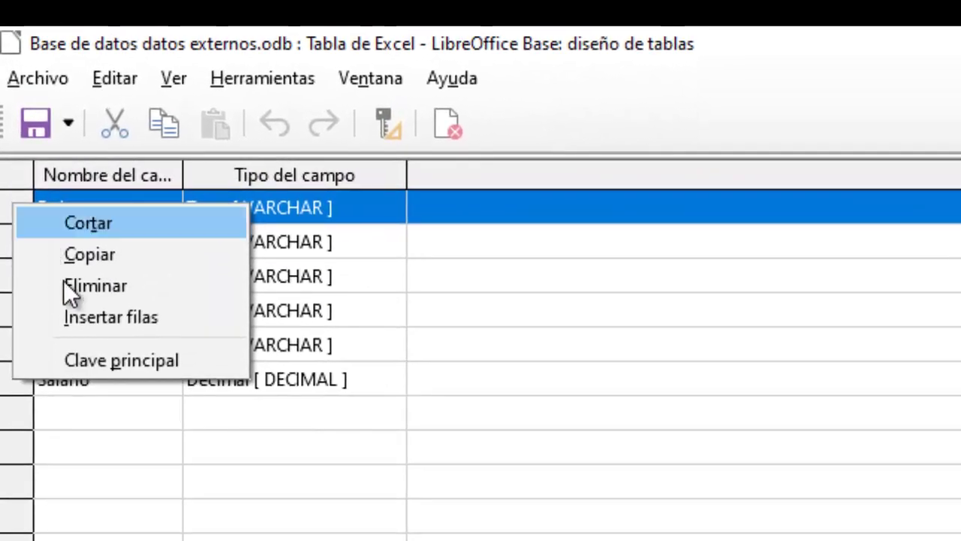
click(113, 361)
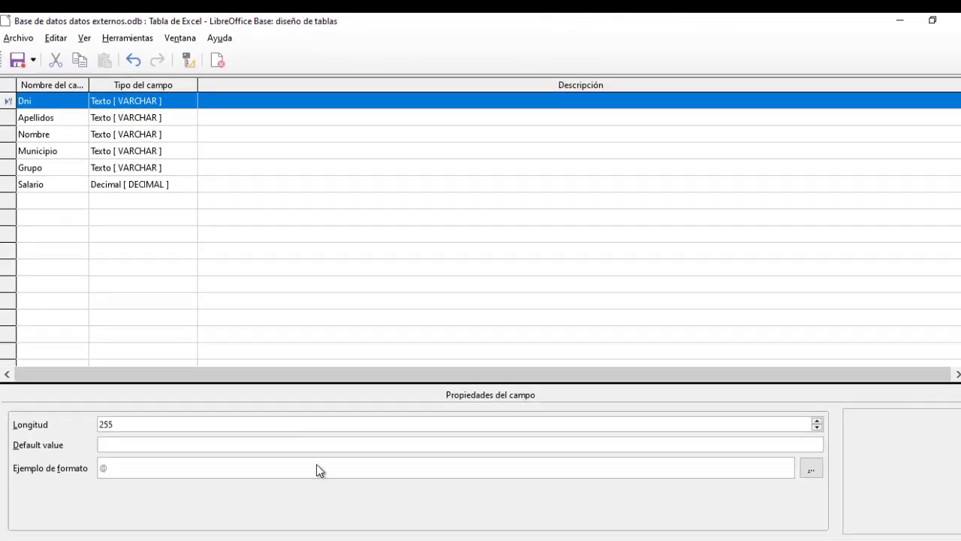
- Set the Dni field's length to 15
click(117, 425)
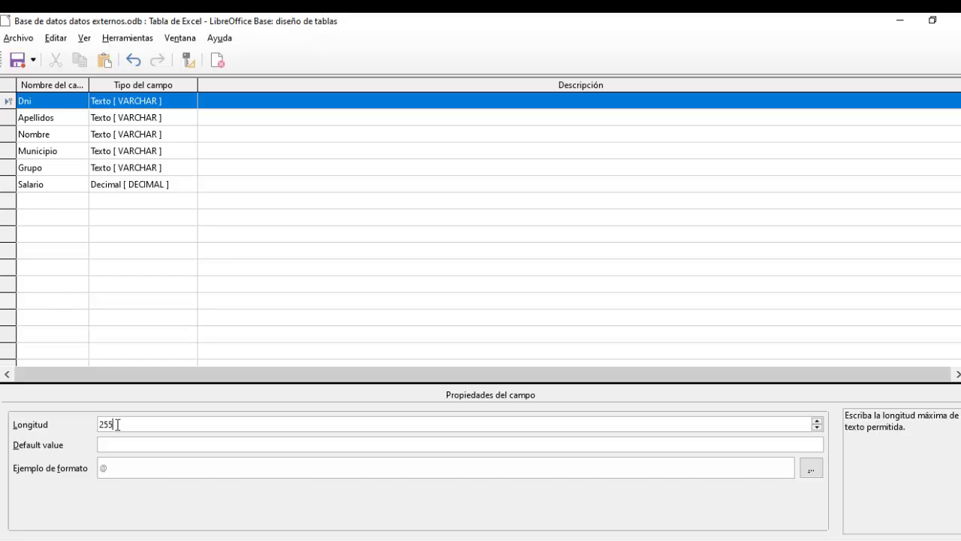
double_click(112, 425)
text(15)
click(113, 445)
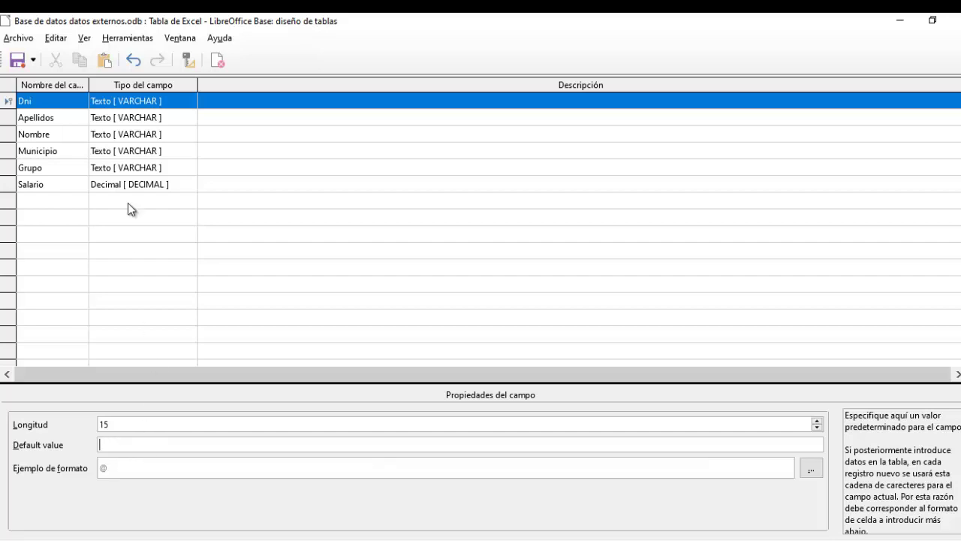
- Set the length of the Apellidos field to 100 and of the Nombre field to 50
click(75, 118)
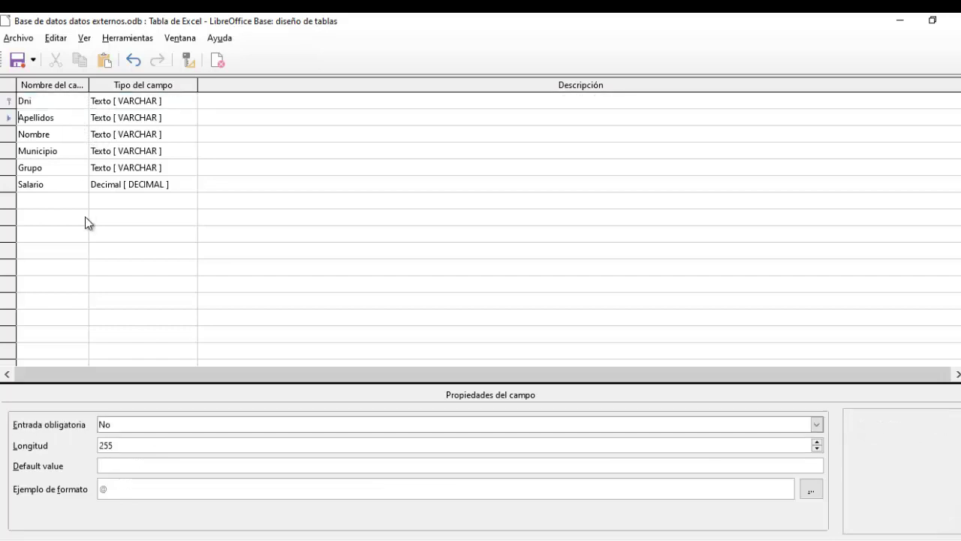
click(120, 444)
drag(120, 443, 93, 440)
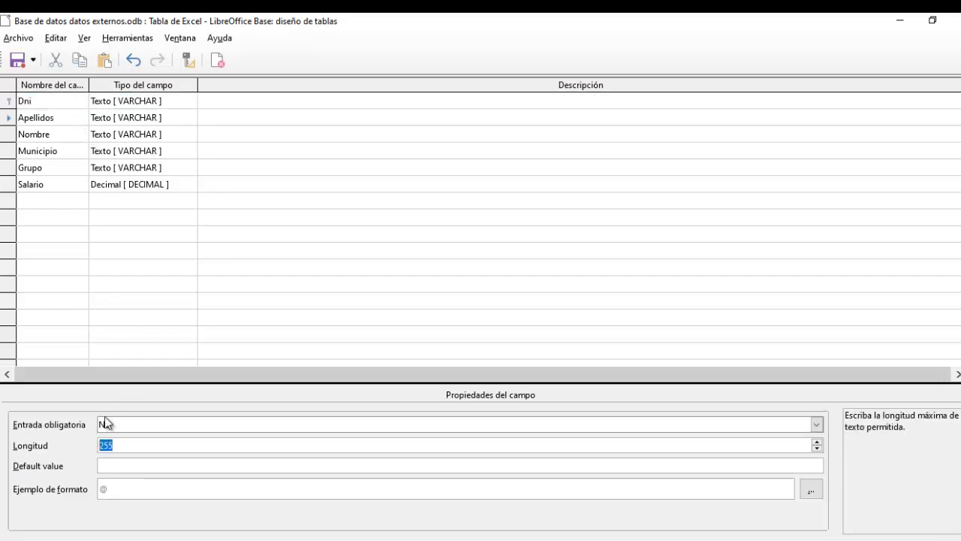
text(100)
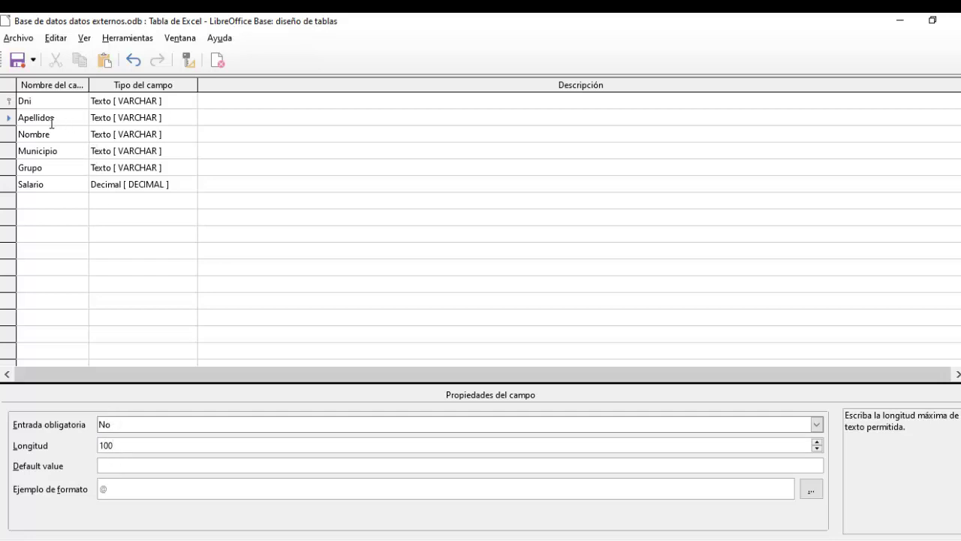
click(12, 136)
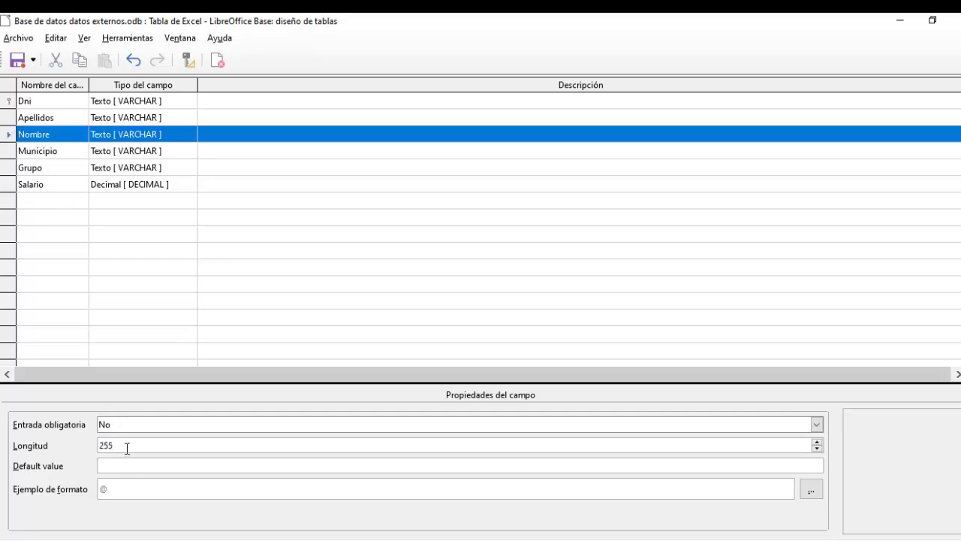
drag(122, 445, 81, 444)
text(50)
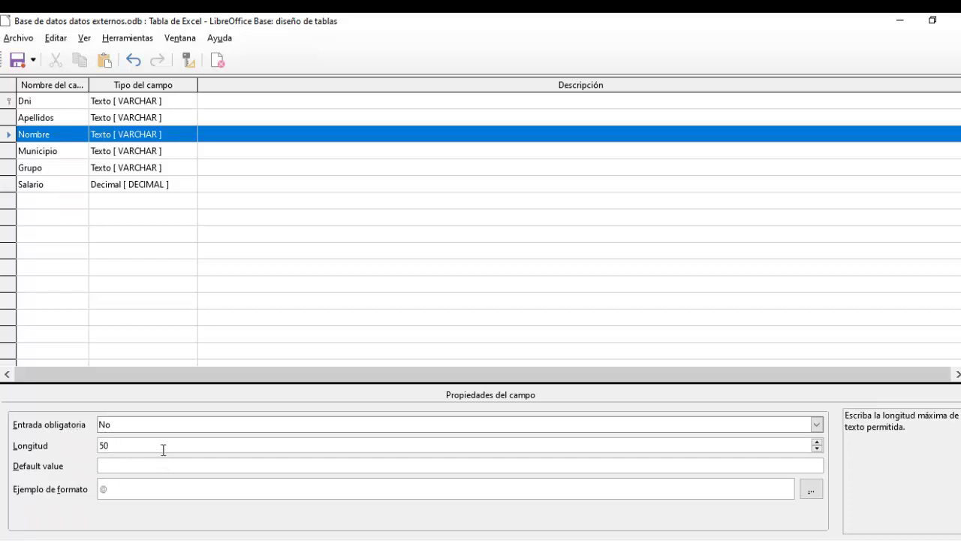
- Set the length of the Municipio field to 100 and of the Grupo field to 3
click(73, 153)
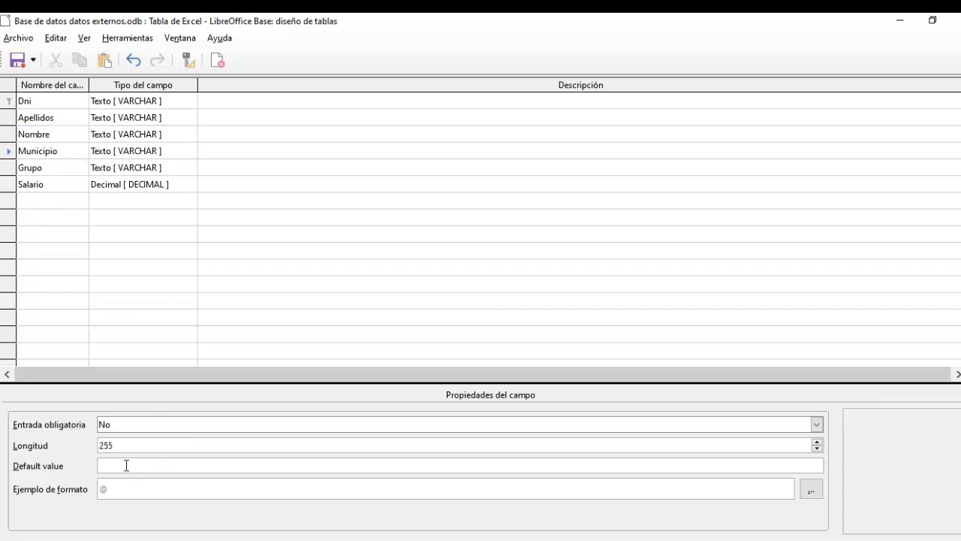
drag(117, 446, 43, 448)
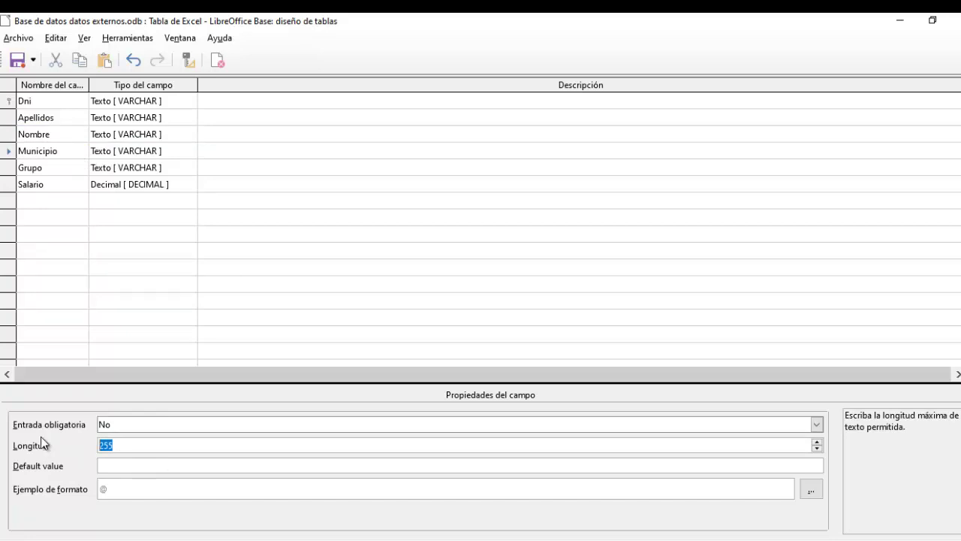
text(100)
click(48, 168)
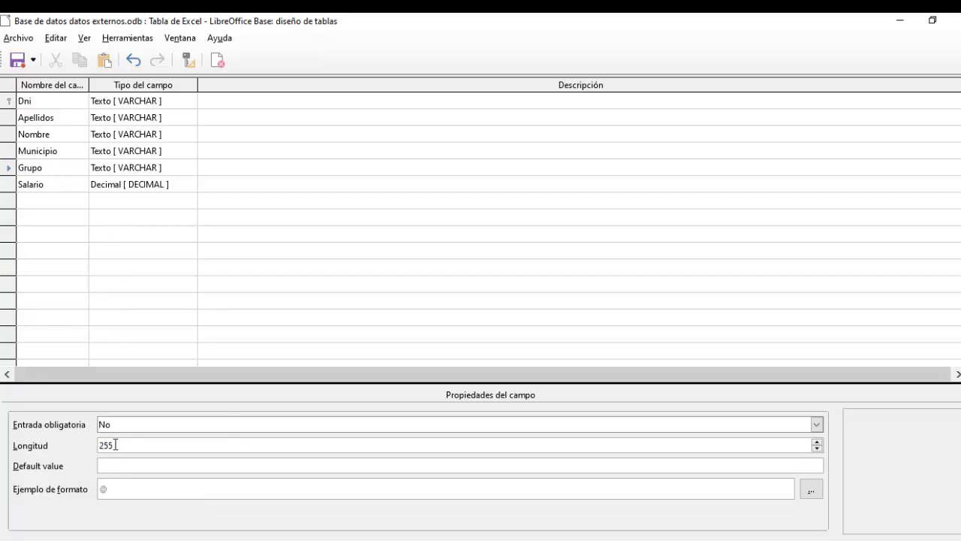
double_click(116, 445)
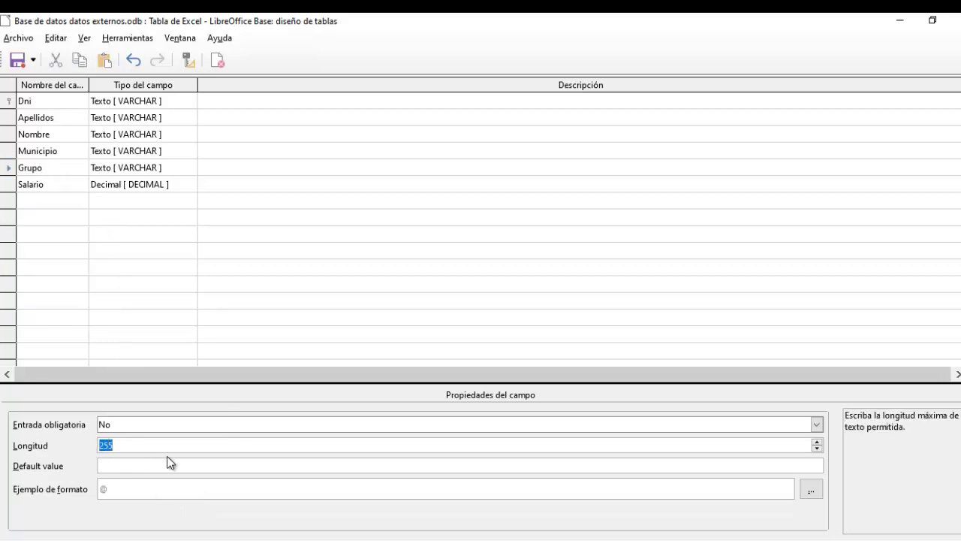
text(3)
click(47, 184)
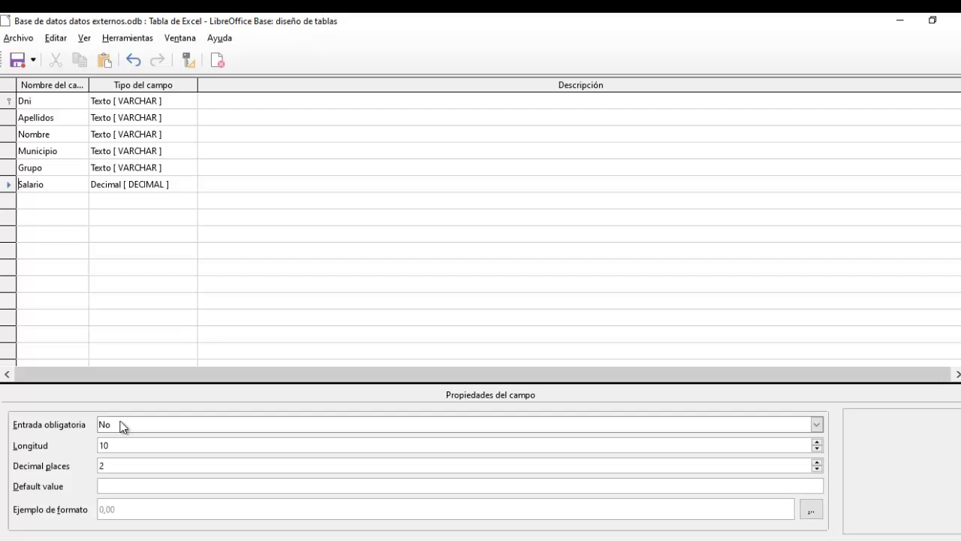
- Apply the Moneda format -1.234,00 € with two decimals to the Salario field, then save and close the table design
click(48, 105)
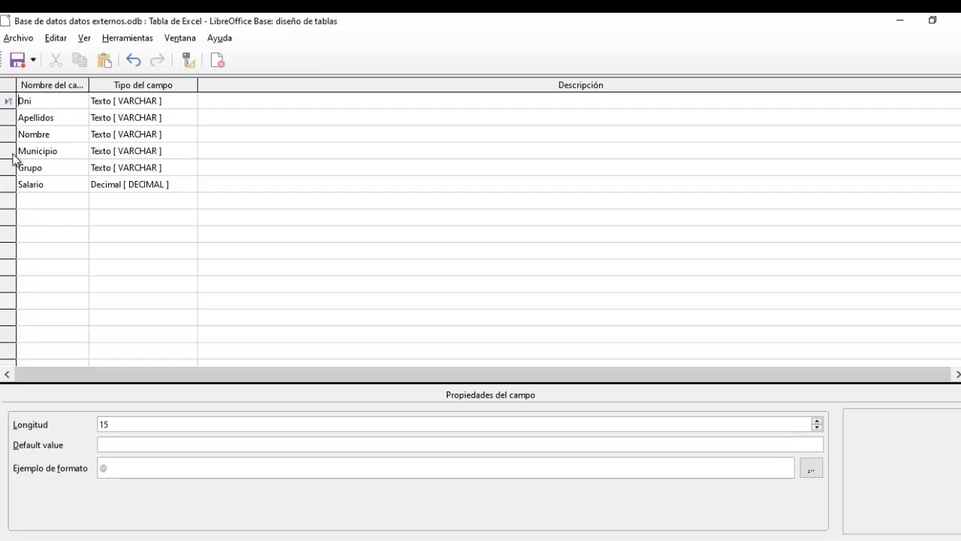
click(8, 184)
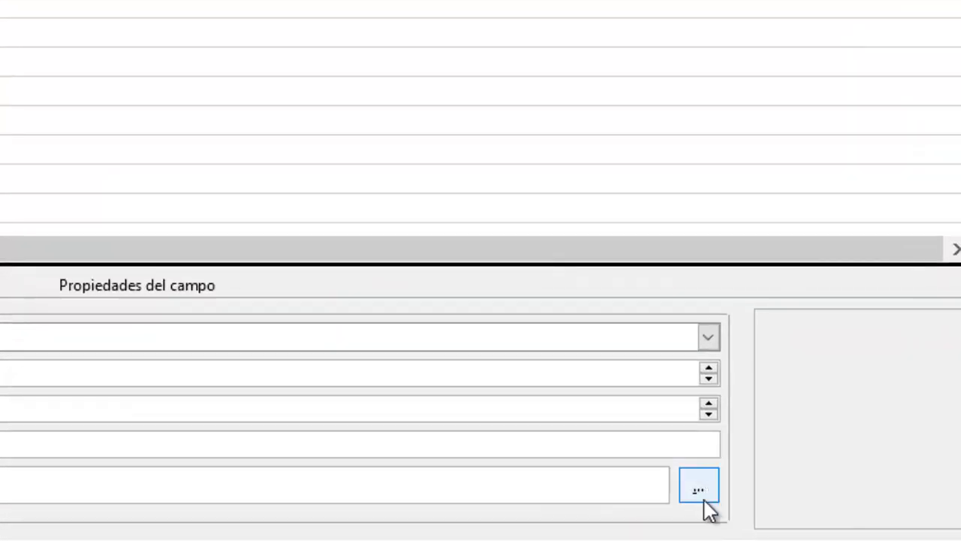
click(699, 489)
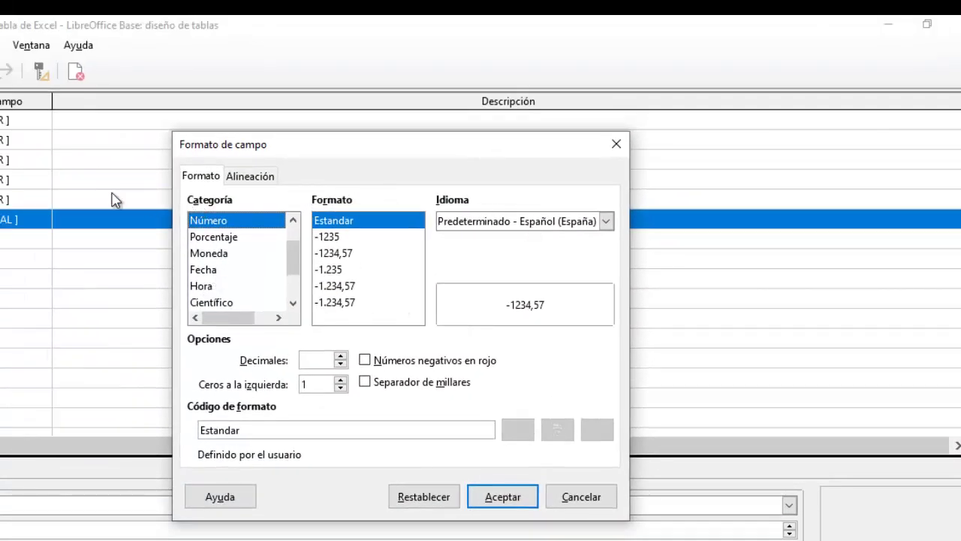
click(217, 258)
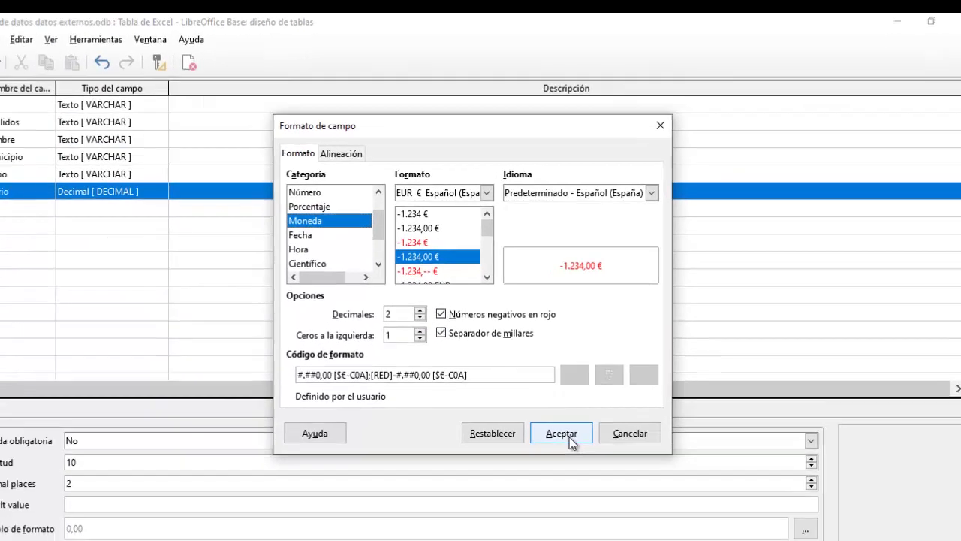
click(503, 496)
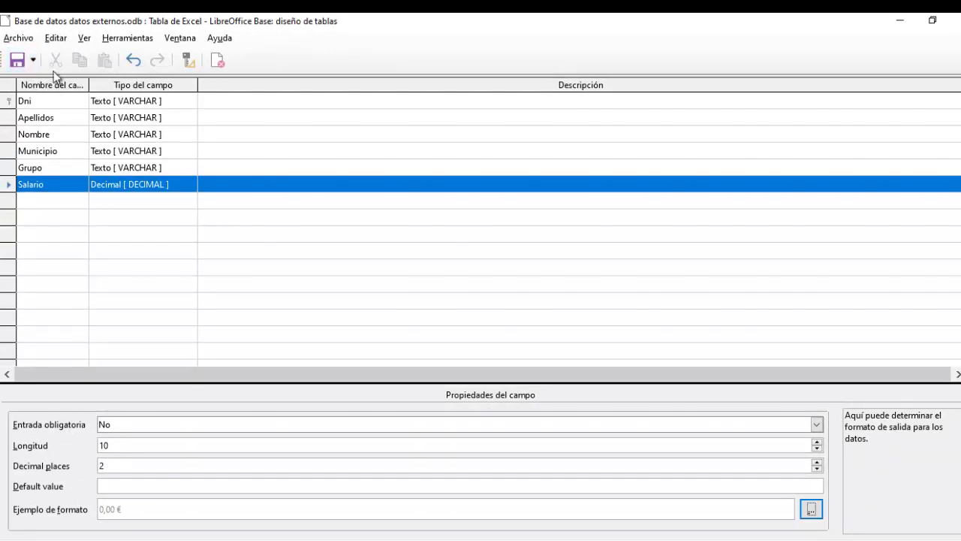
click(955, 20)
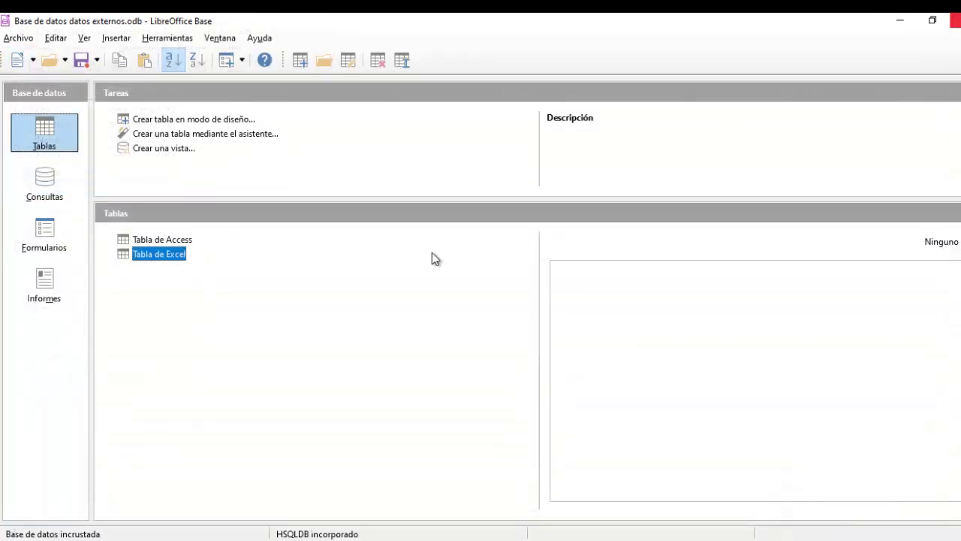
- Open the Tabla de Excel data and widen the Dni, Apellidos, Nombre and Municipio columns to fit their contents, then close it
double_click(165, 257)
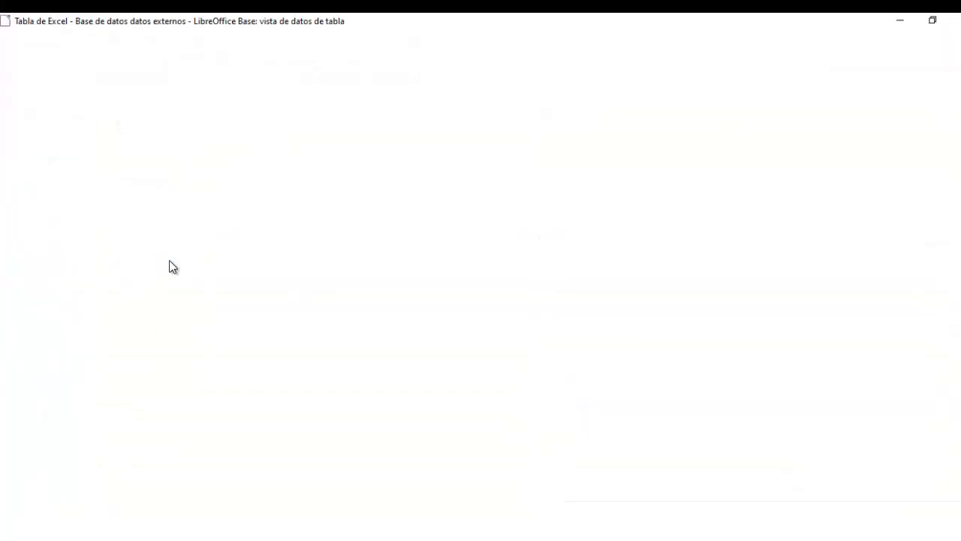
click(30, 307)
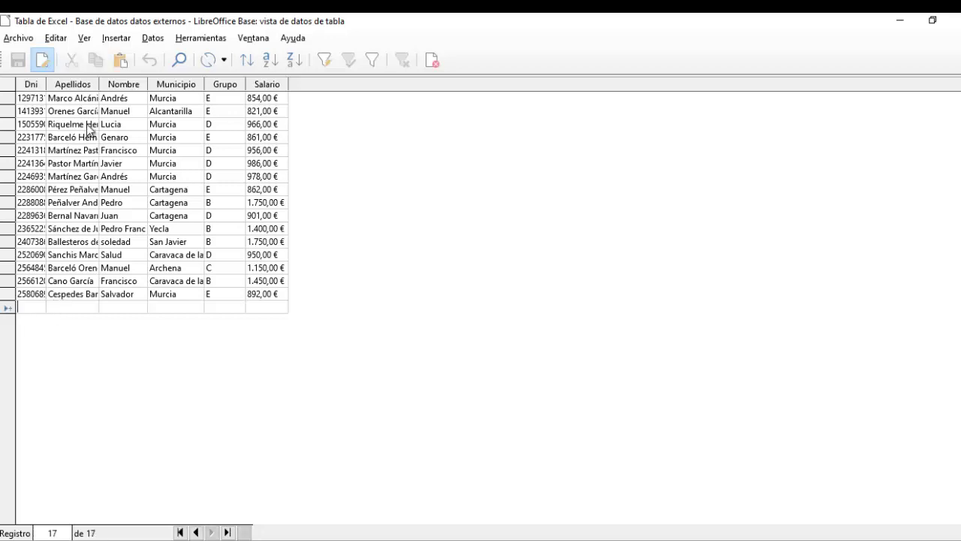
double_click(46, 84)
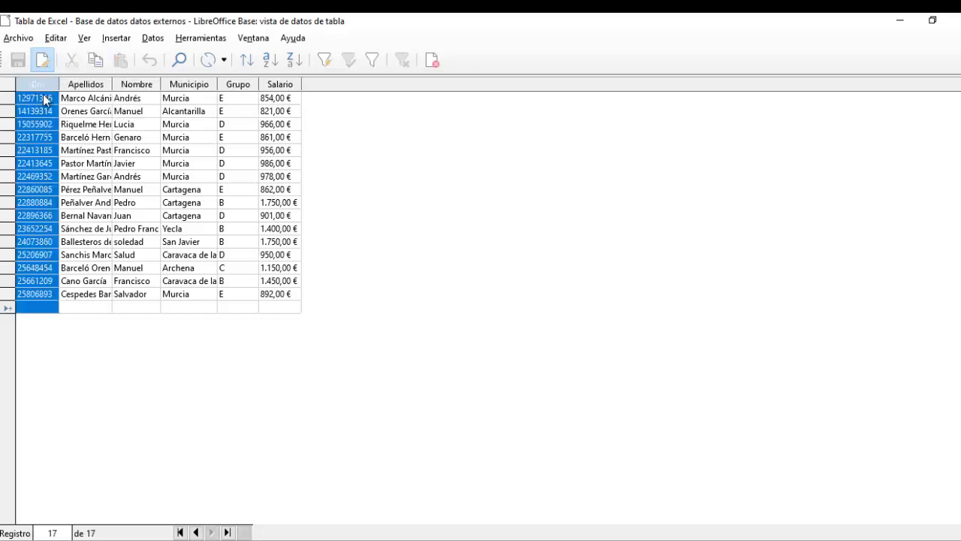
click(29, 307)
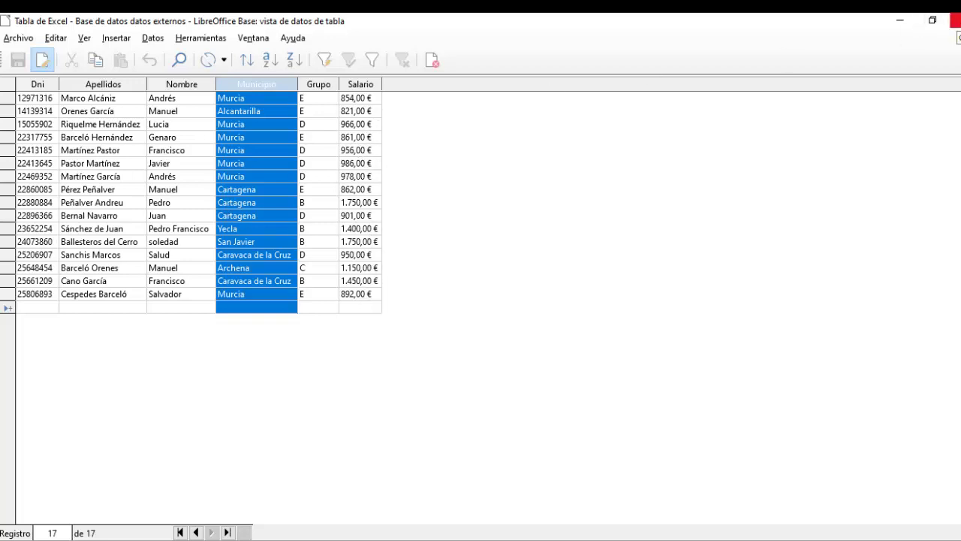
click(955, 20)
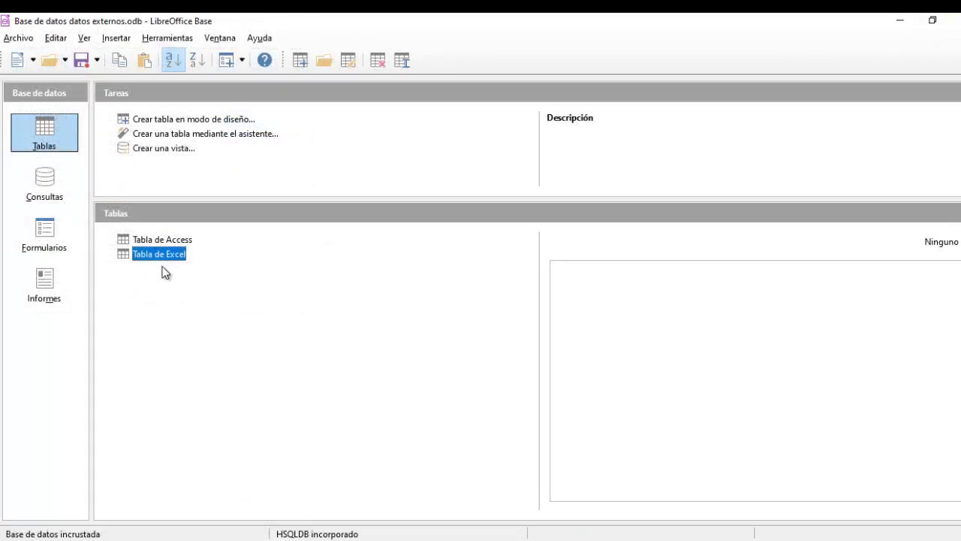
- Set the Salario field's horizontal alignment to Derecha in the design of Tabla de Excel, then save and close it
right_click(160, 260)
click(199, 430)
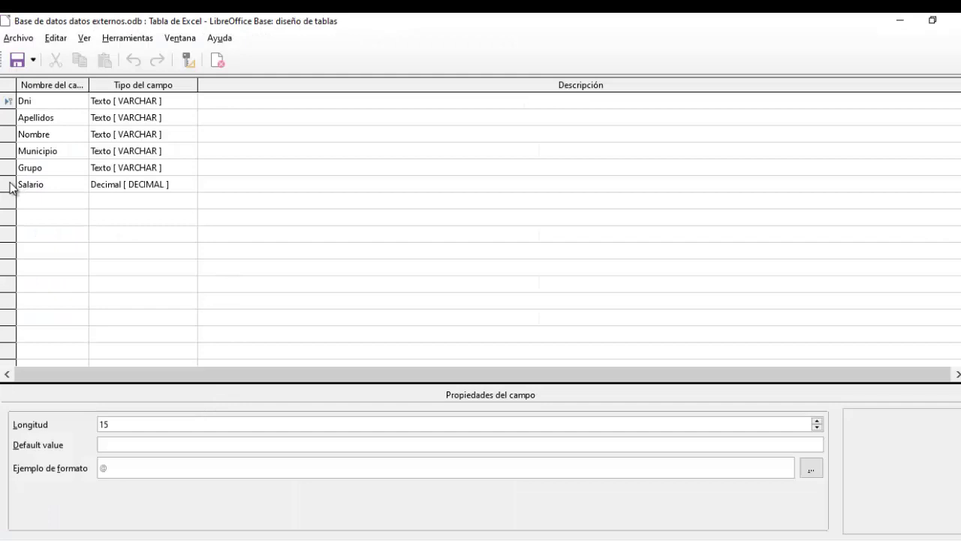
click(10, 184)
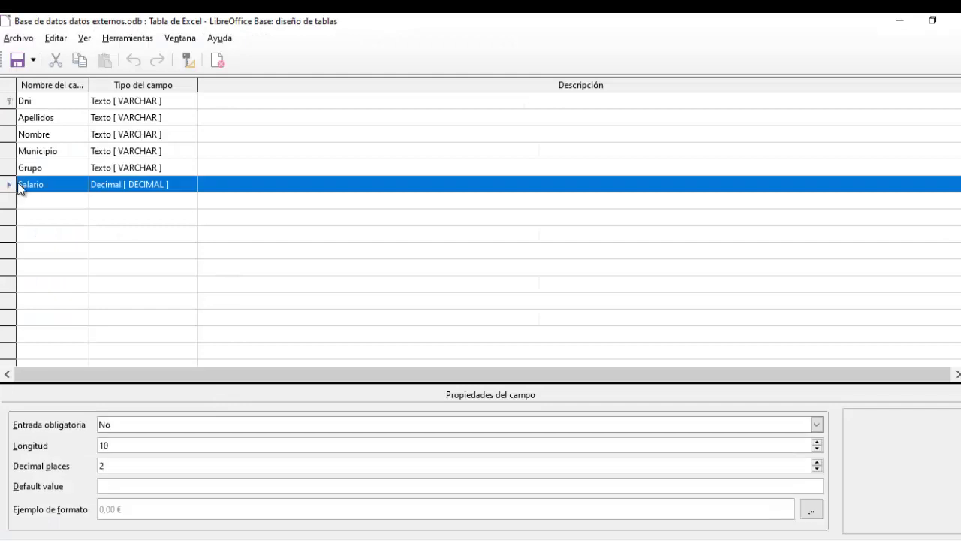
click(802, 509)
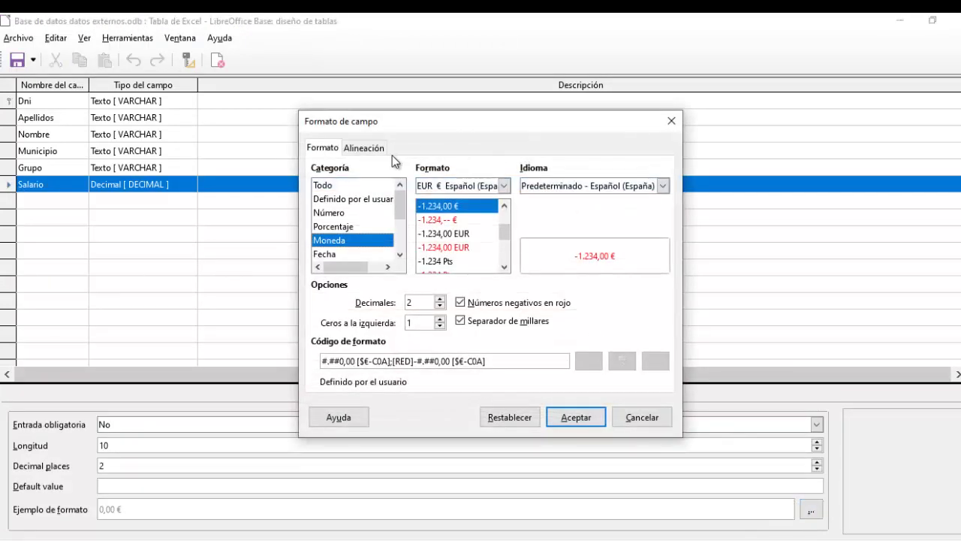
click(365, 149)
click(442, 190)
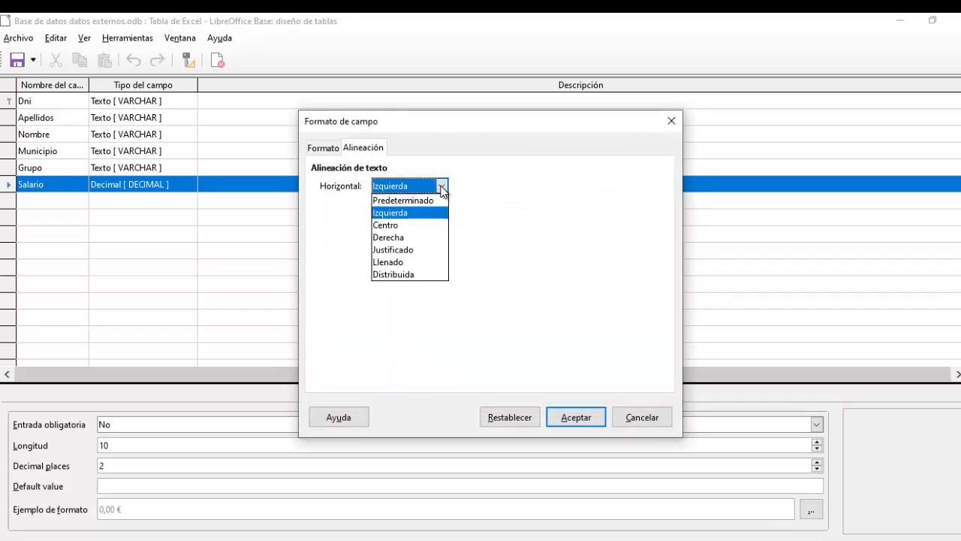
click(388, 237)
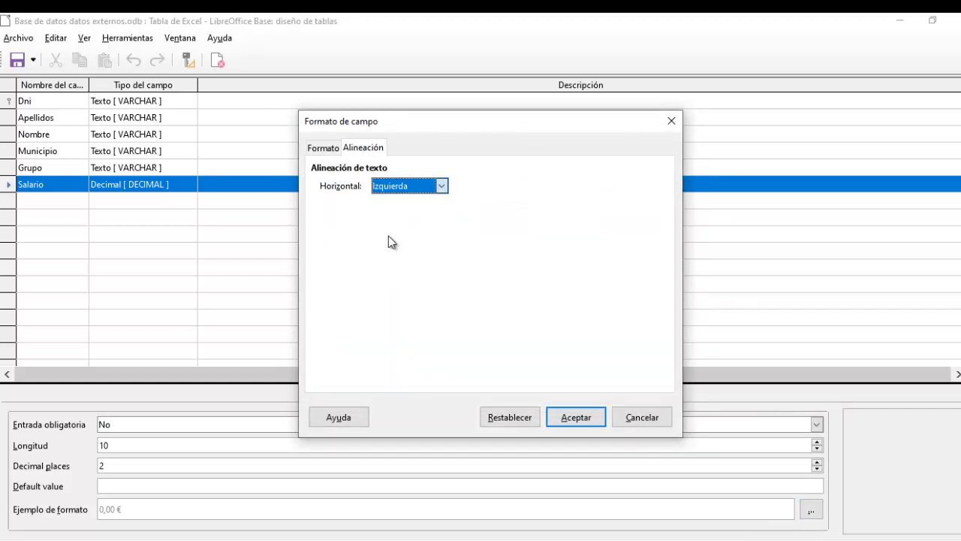
click(577, 417)
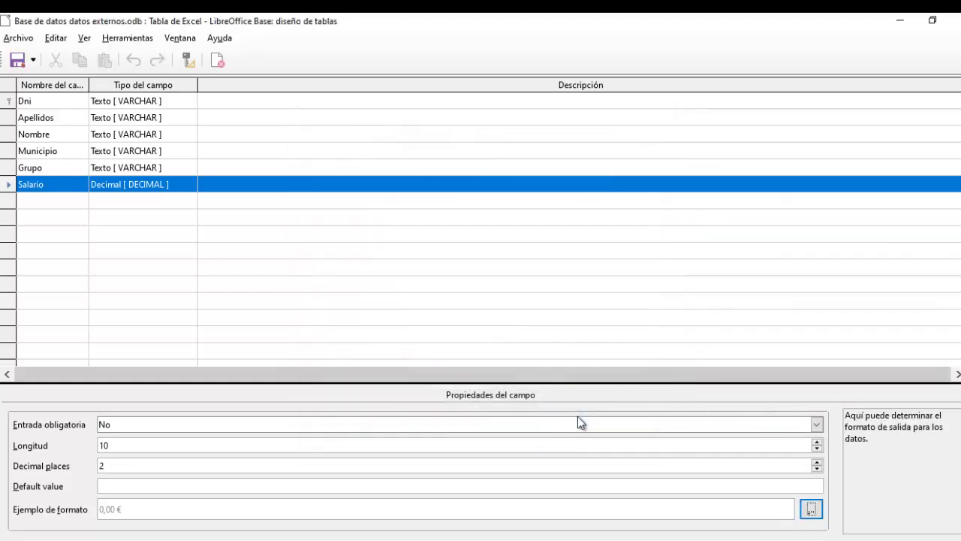
click(18, 63)
click(954, 21)
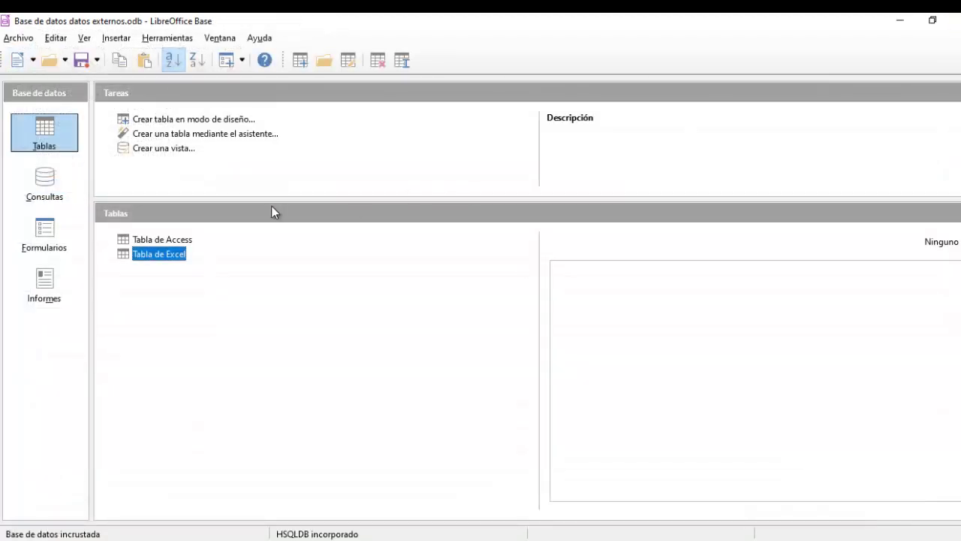
- Check the Salario alignment in the Tabla de Excel data and look through the records of Tabla de Access
double_click(158, 255)
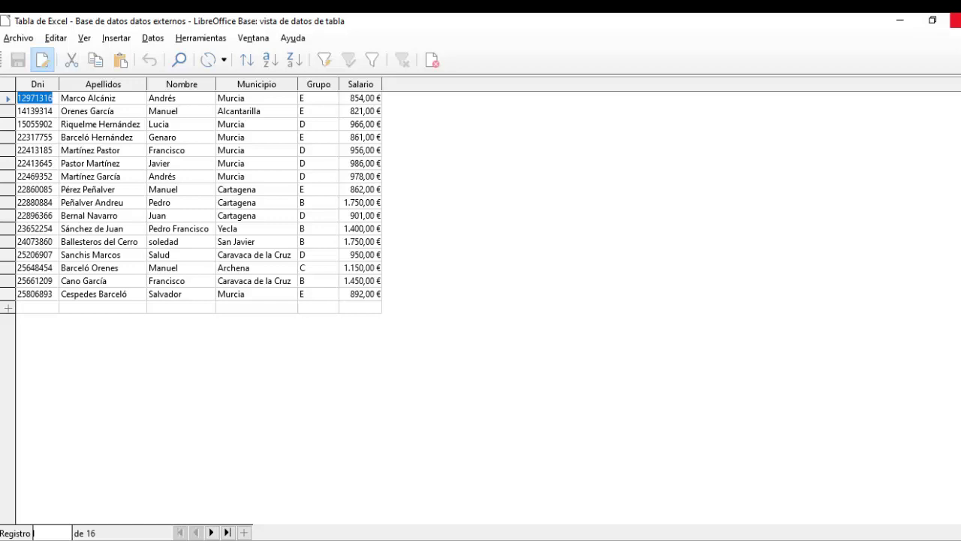
click(955, 20)
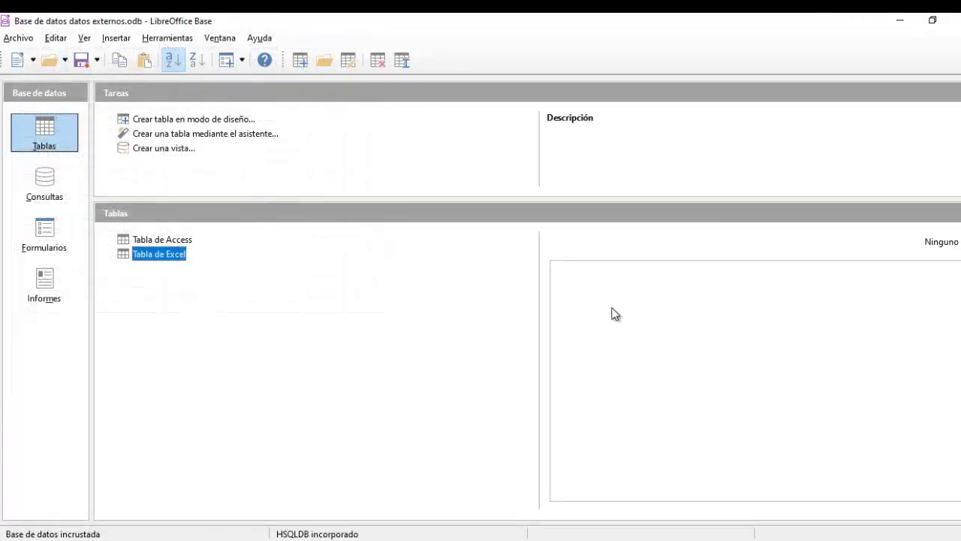
double_click(173, 239)
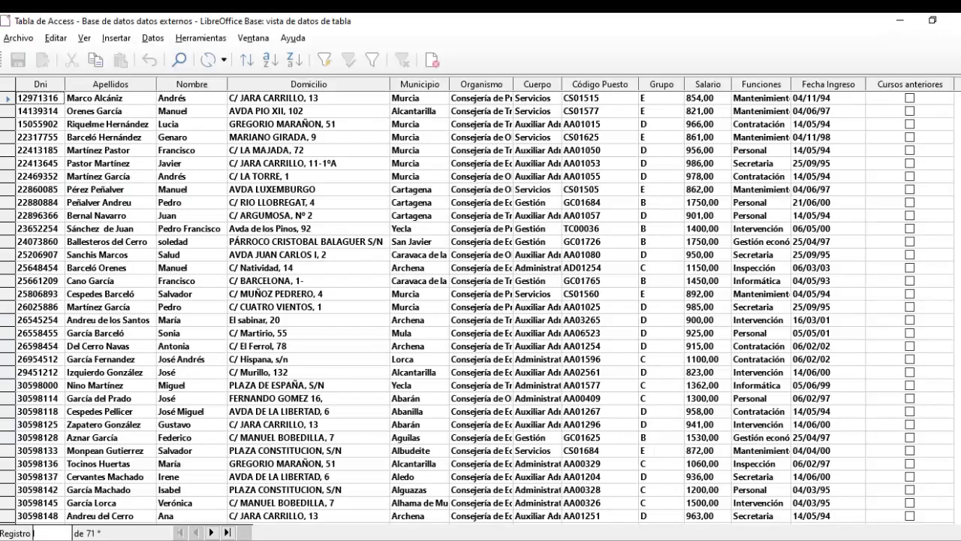
drag(958, 150, 958, 520)
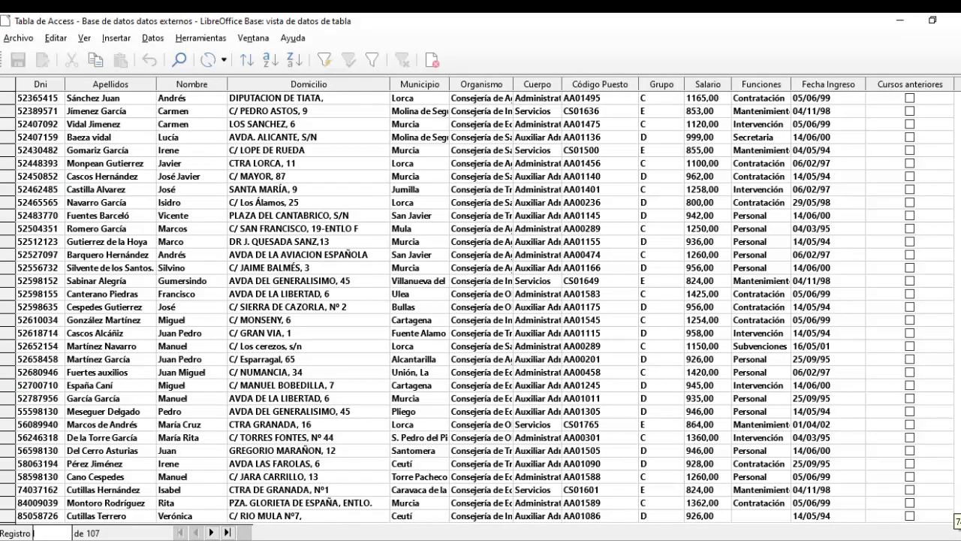
drag(958, 450, 959, 149)
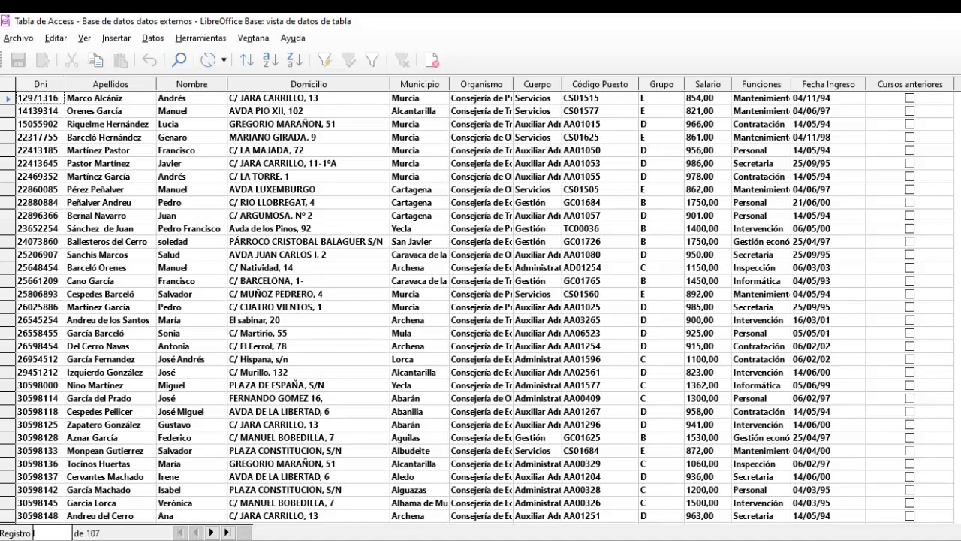
click(954, 20)
- Open Tabla de Access for design editing and make the Dni field the primary key
right_click(147, 239)
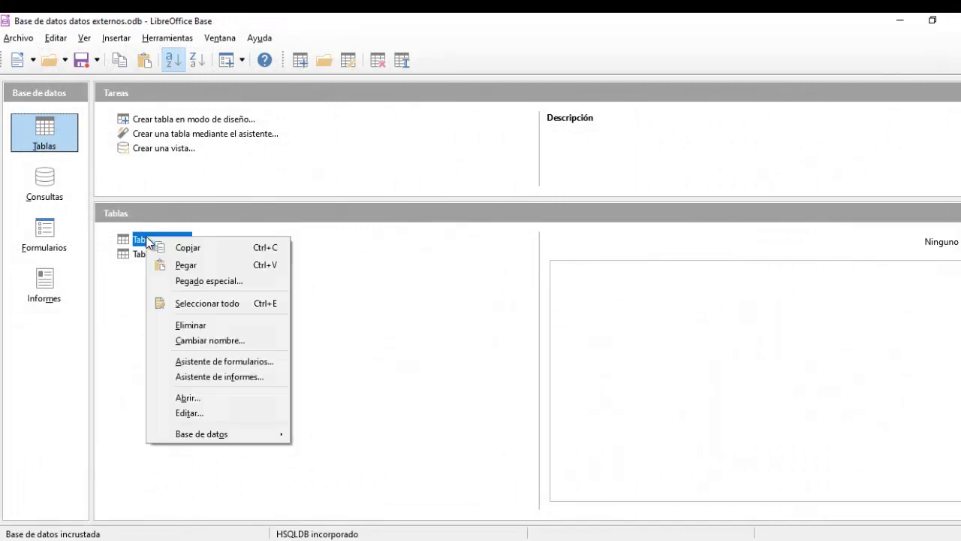
click(196, 414)
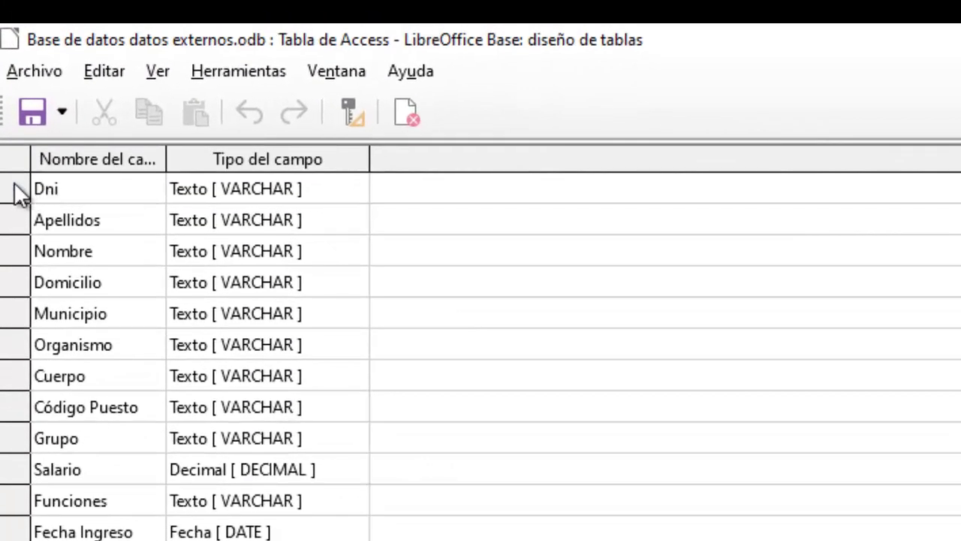
click(17, 190)
right_click(19, 193)
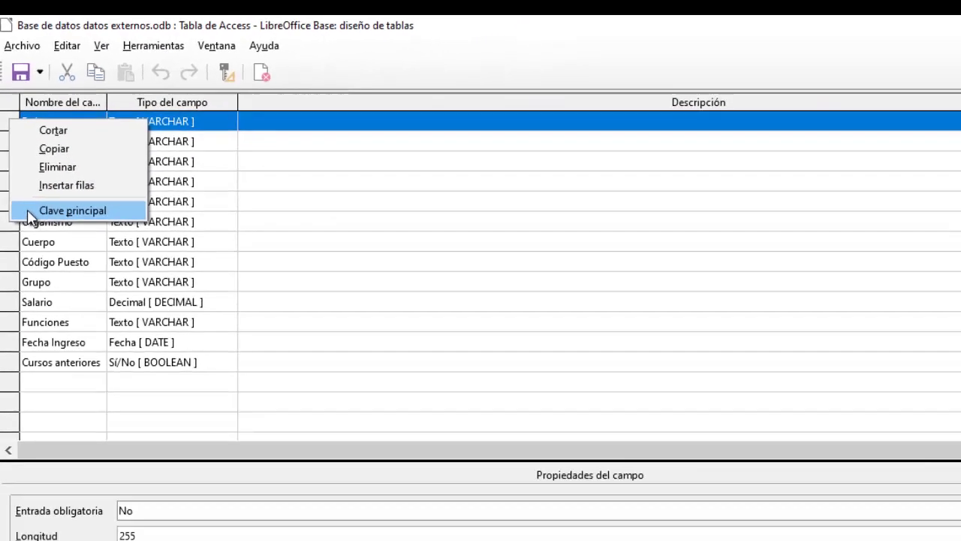
click(30, 328)
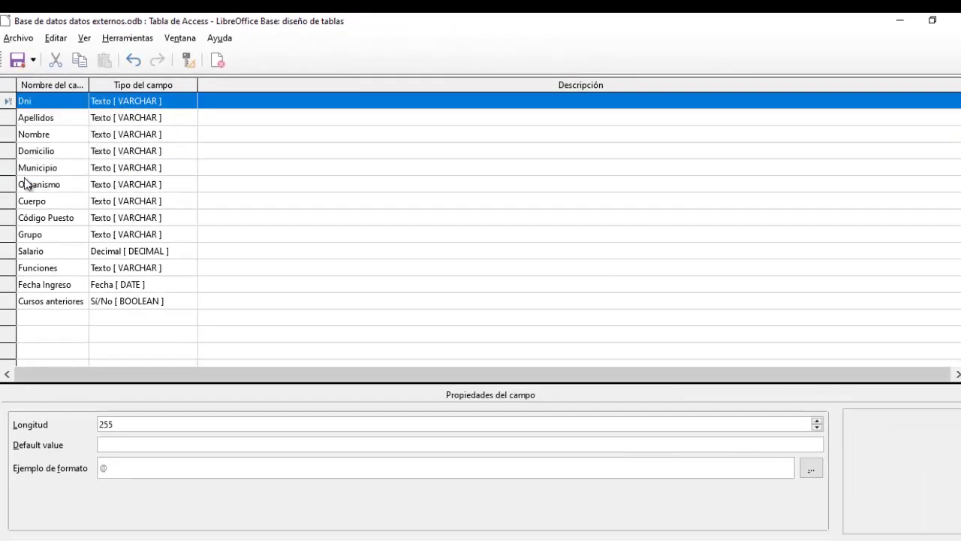
- Set the length of the Dni field to 15 and of the Apellidos field to 100 in Tabla de Access
click(127, 422)
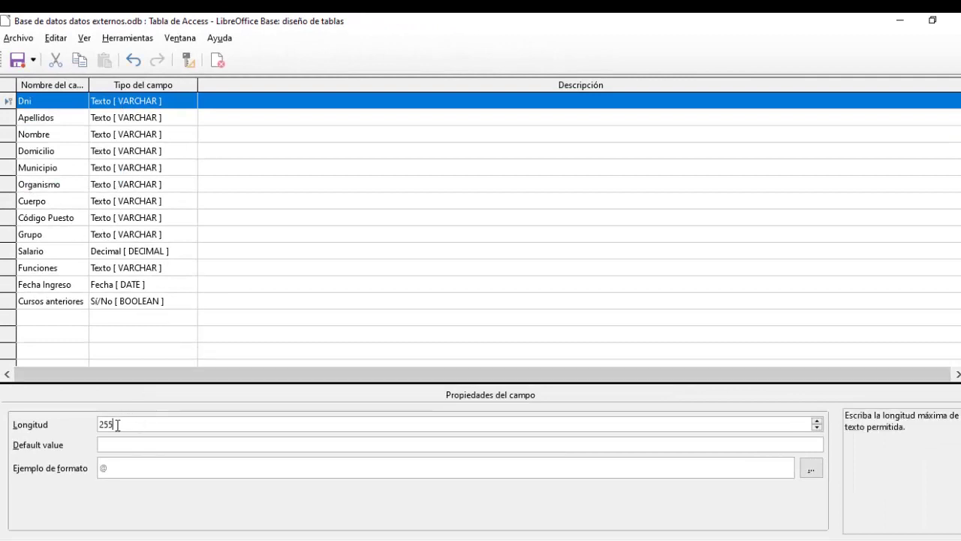
drag(127, 422, 86, 419)
text(15)
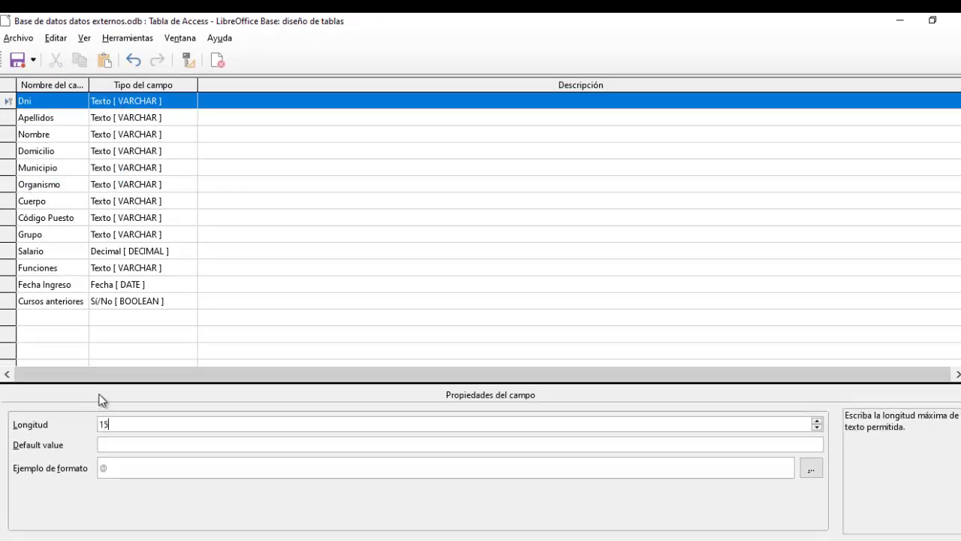
click(70, 117)
click(120, 443)
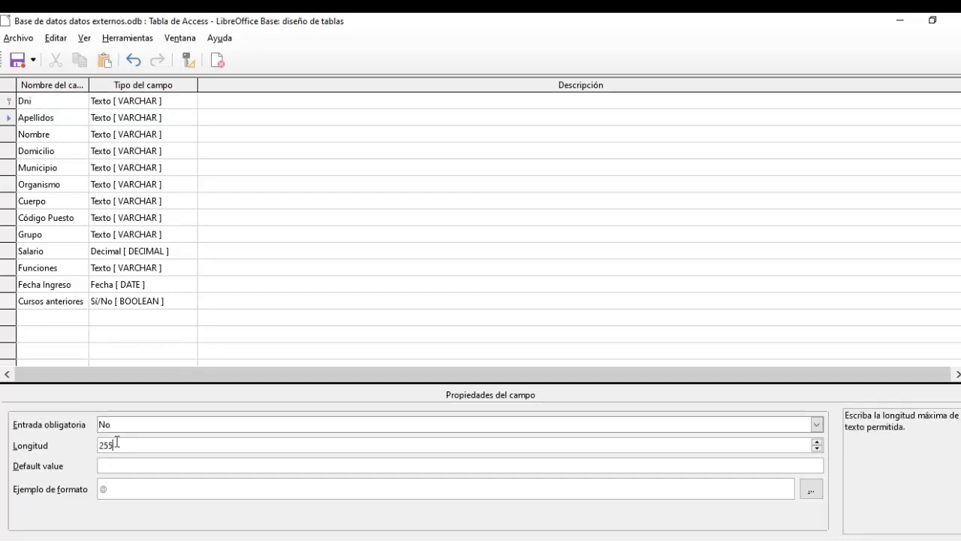
drag(120, 443, 84, 446)
text(100)
- Set the length of the Nombre field to 100 and of the Domicilio field to 200
click(63, 134)
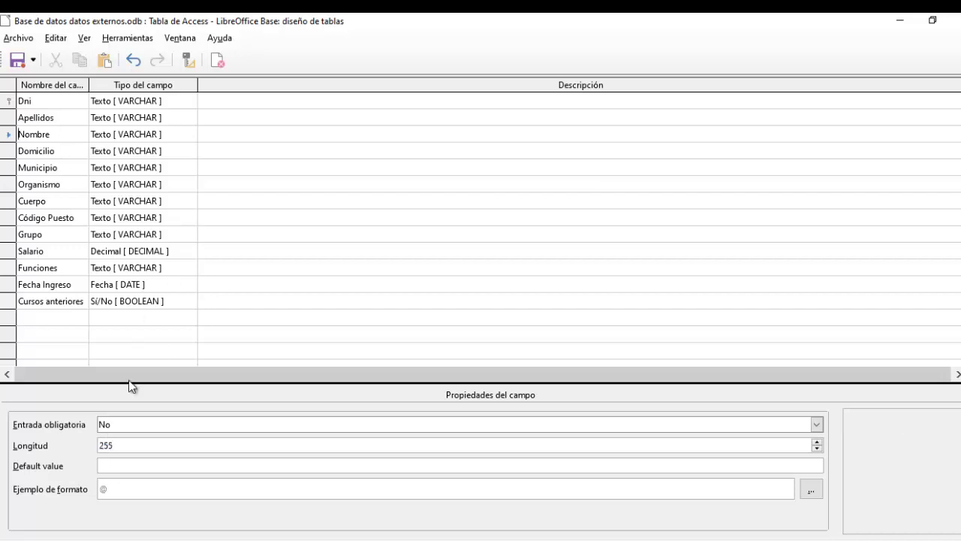
drag(123, 444, 80, 445)
text(100)
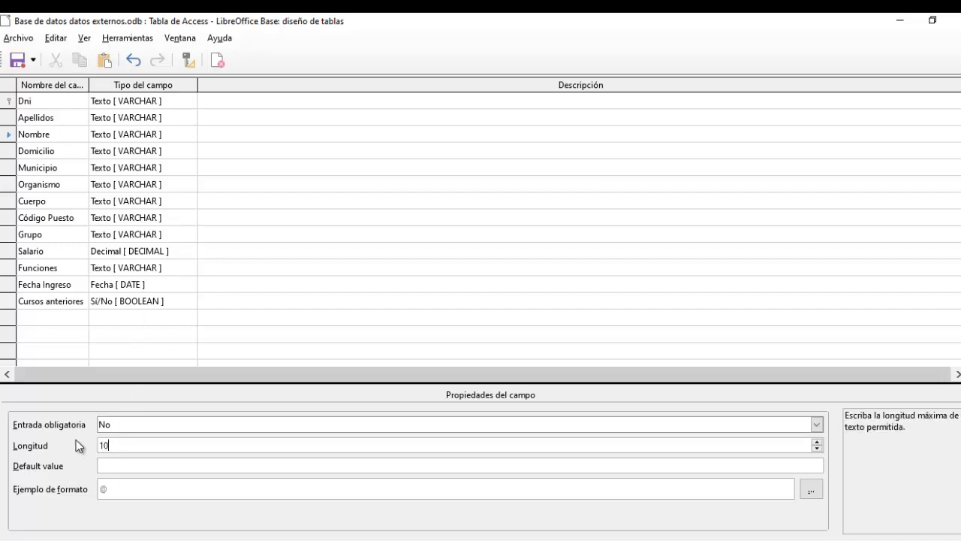
click(60, 153)
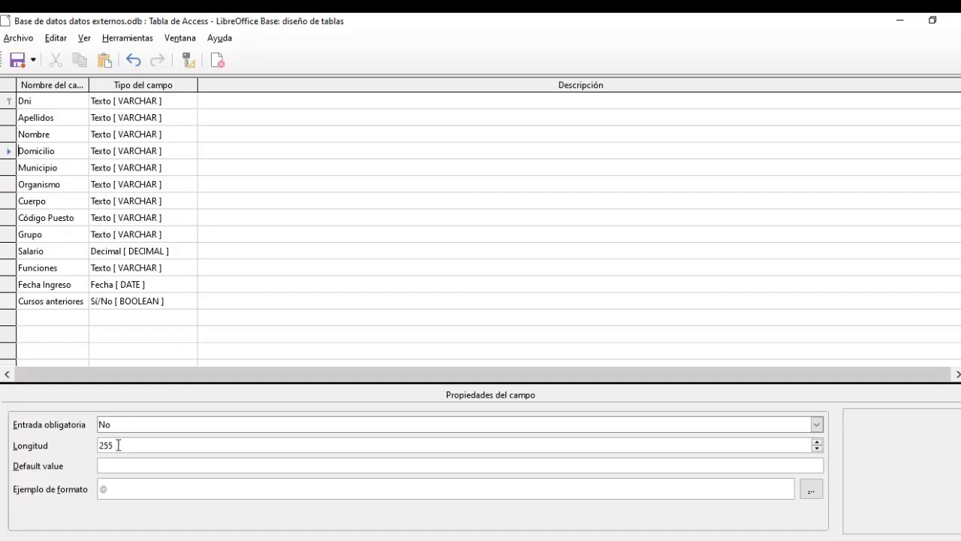
drag(116, 444, 75, 440)
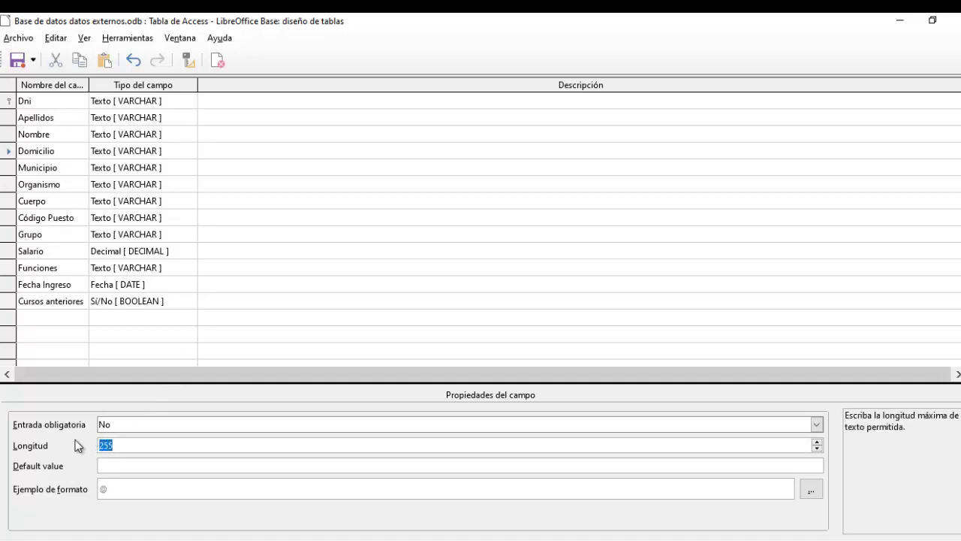
text(200)
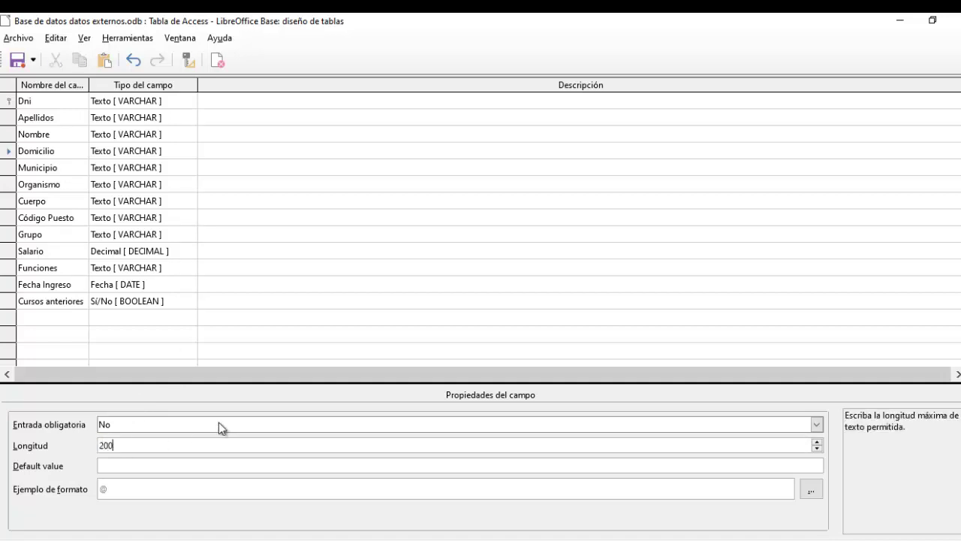
- Go through the fields down to Salario in Tabla de Access, align Salario to the right (Derecha) and give it the Moneda format
click(117, 185)
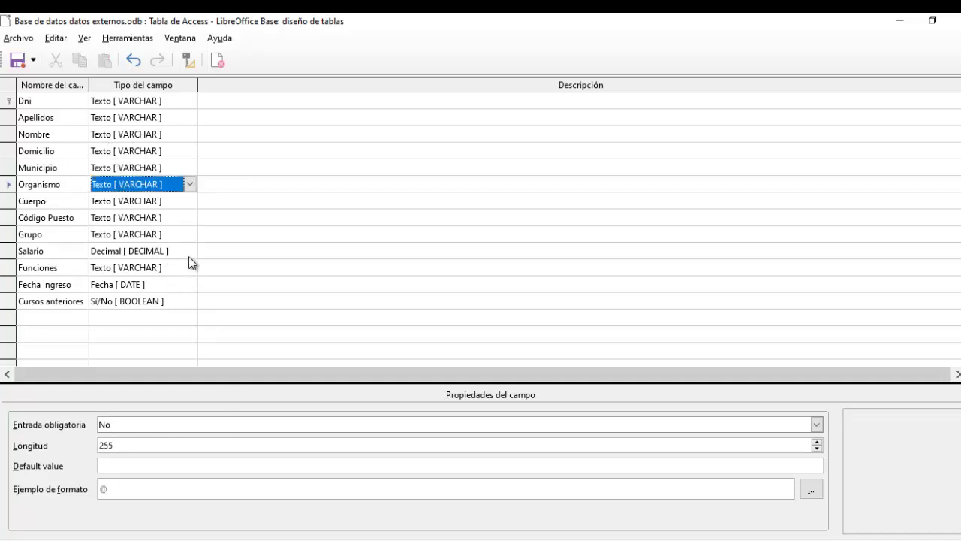
click(125, 204)
click(124, 220)
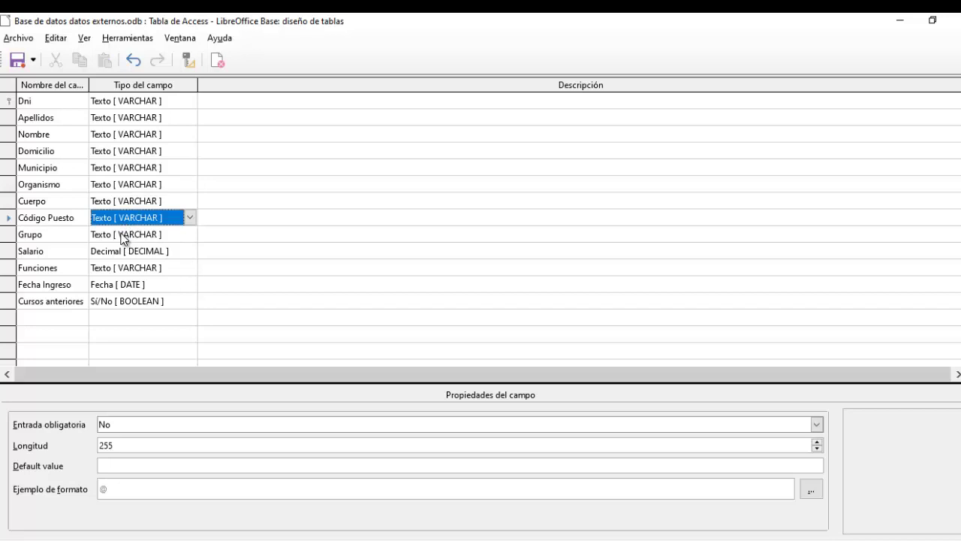
click(124, 237)
click(129, 255)
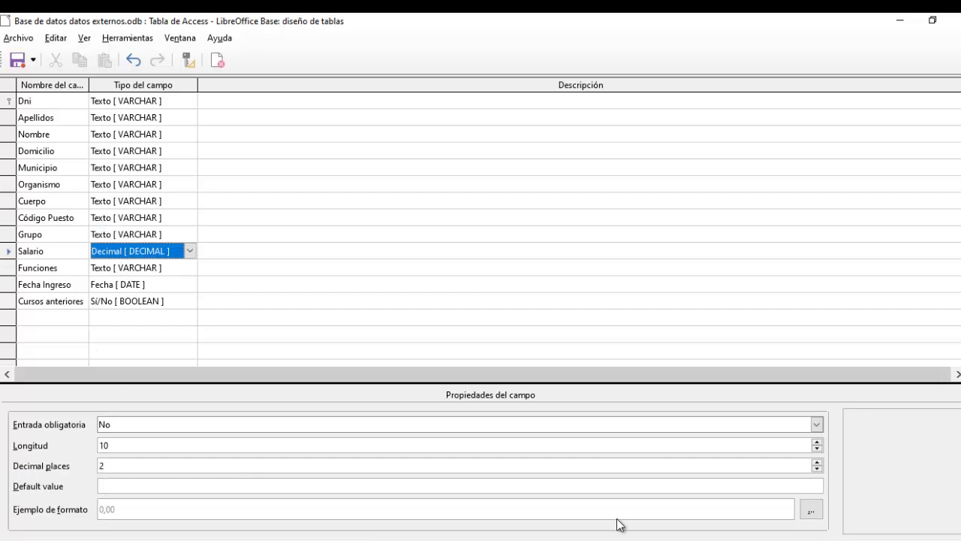
click(811, 511)
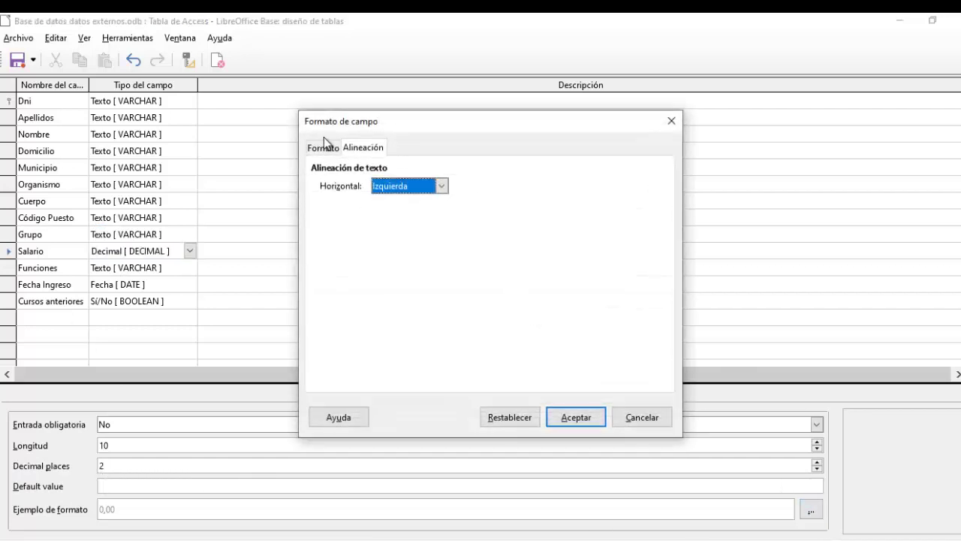
click(441, 186)
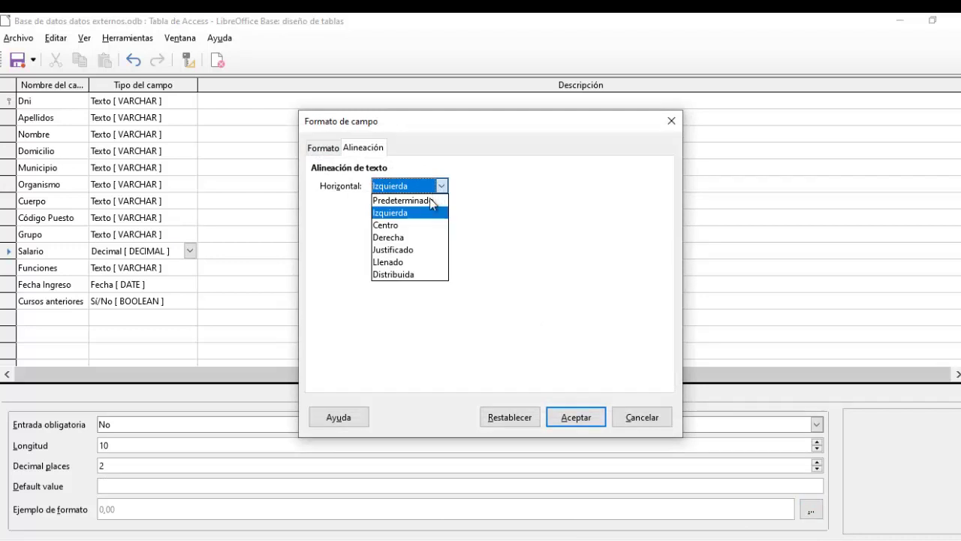
key(Escape)
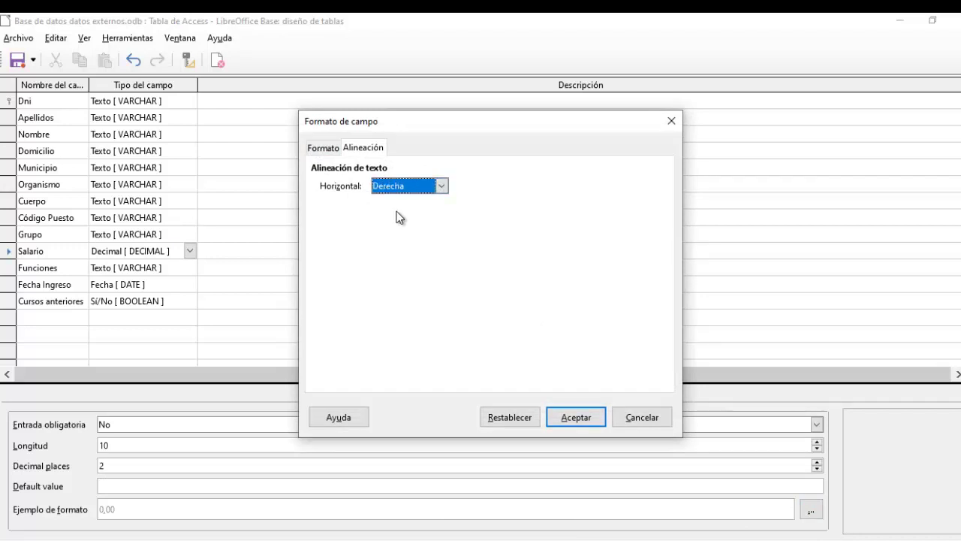
click(323, 147)
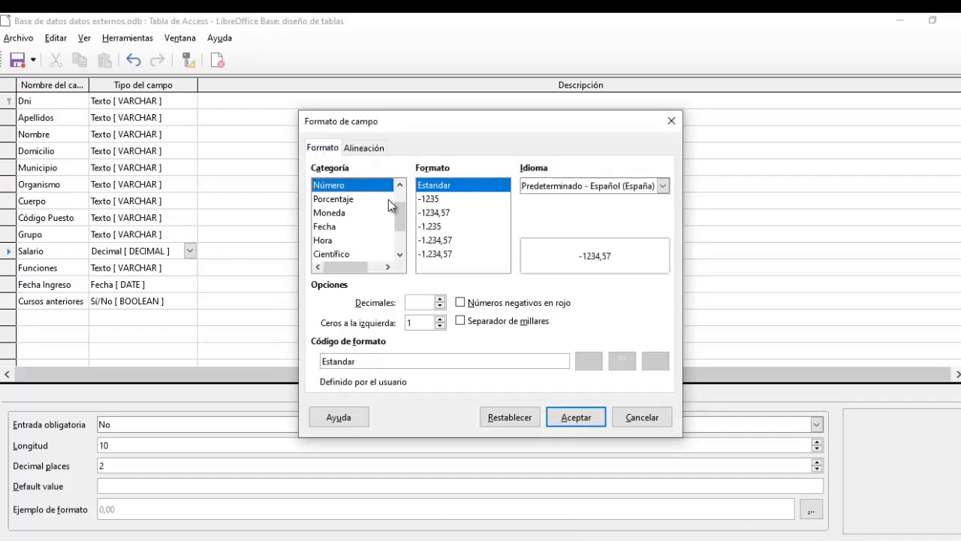
click(329, 212)
click(577, 416)
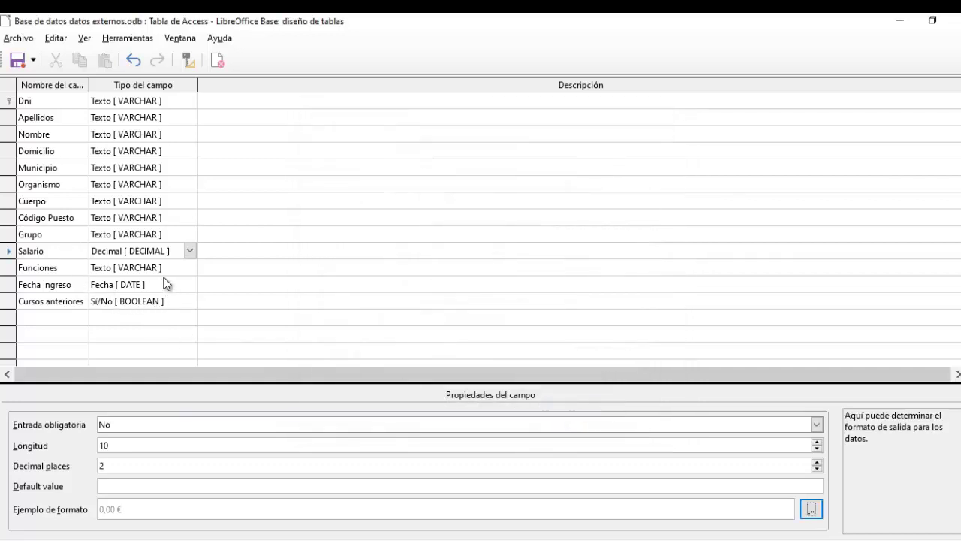
- Set the display format of the Fecha Ingreso field to the date style DD/MM/AAAA
click(8, 270)
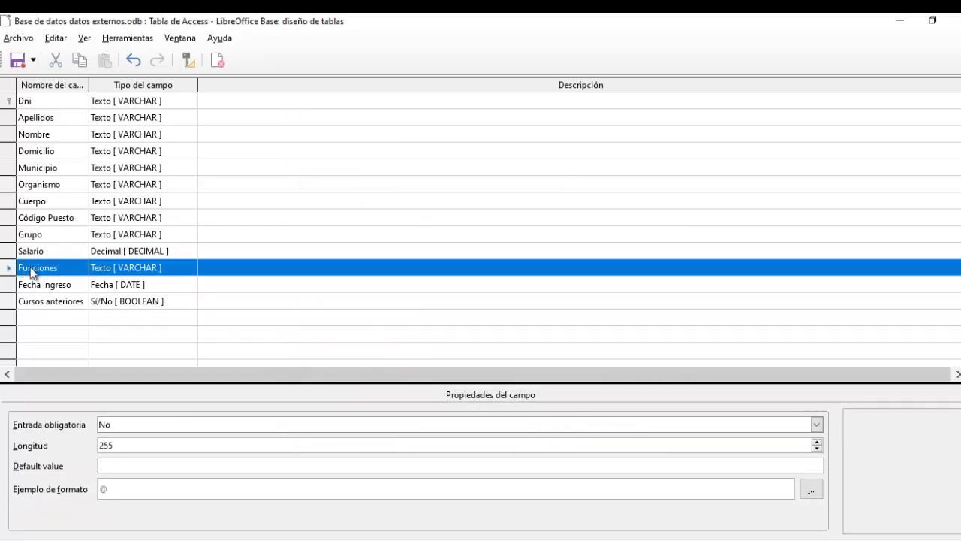
click(9, 286)
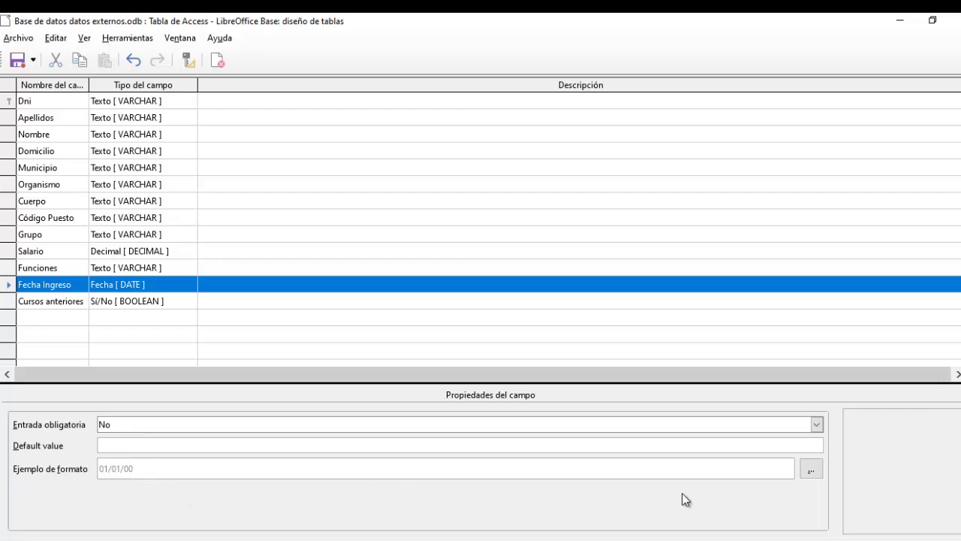
click(811, 468)
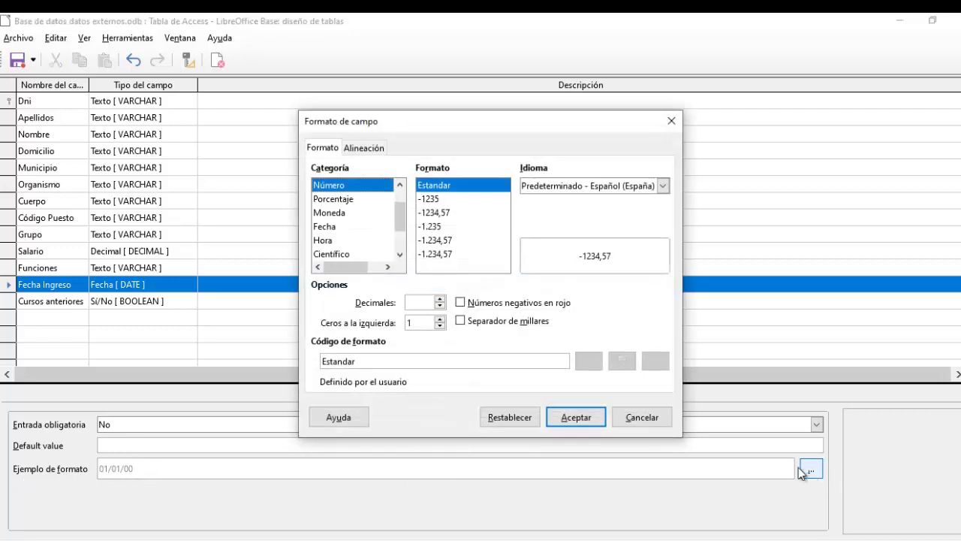
click(323, 228)
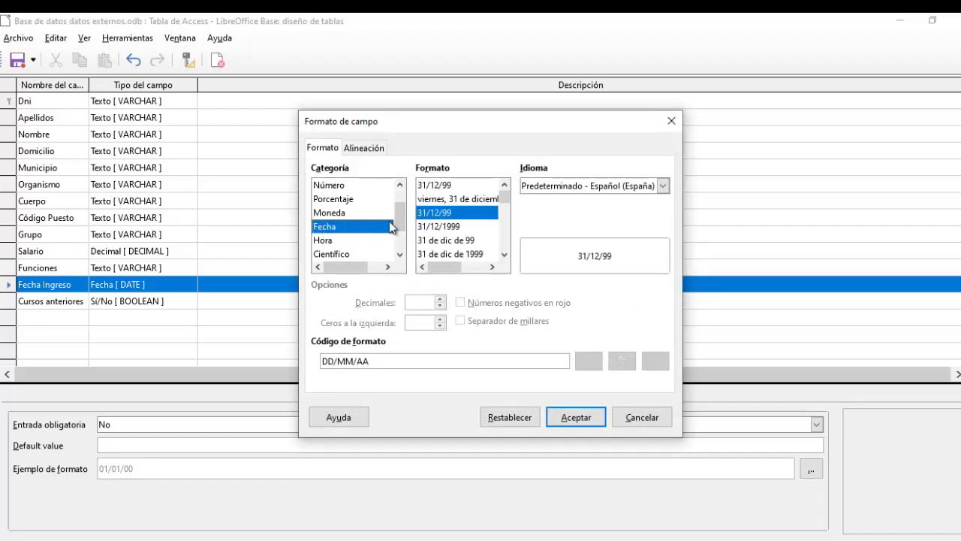
click(462, 225)
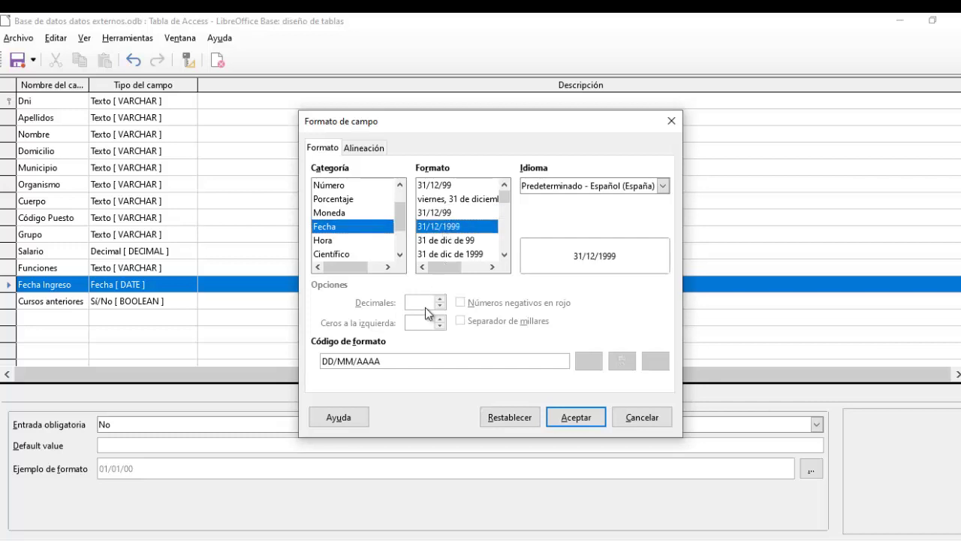
click(577, 417)
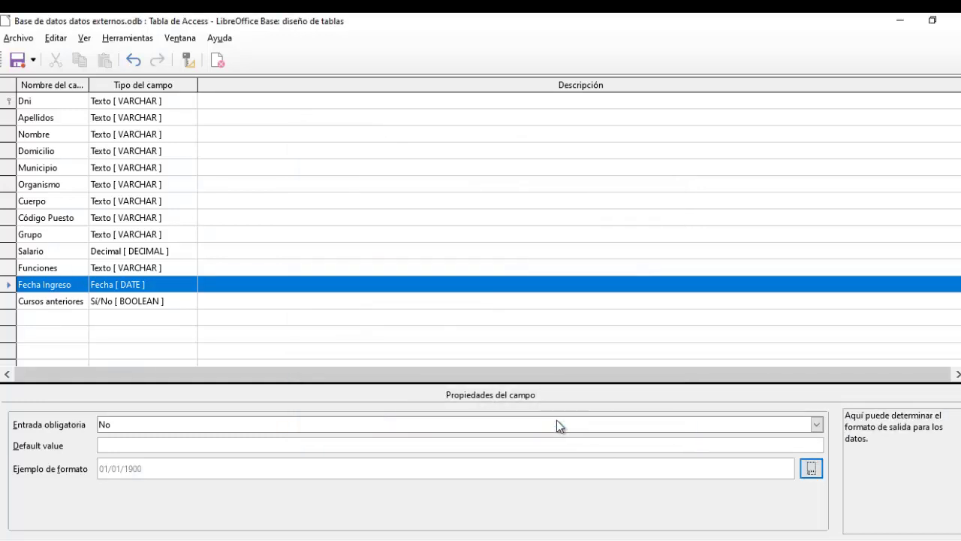
- Check the properties of the Cursos anteriores field, then save and close the Tabla de Access design
click(11, 304)
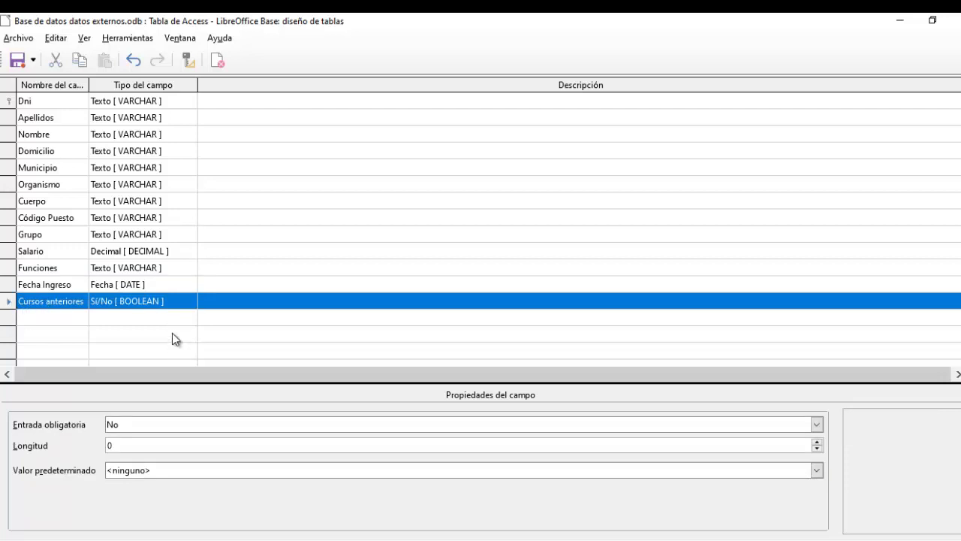
click(18, 60)
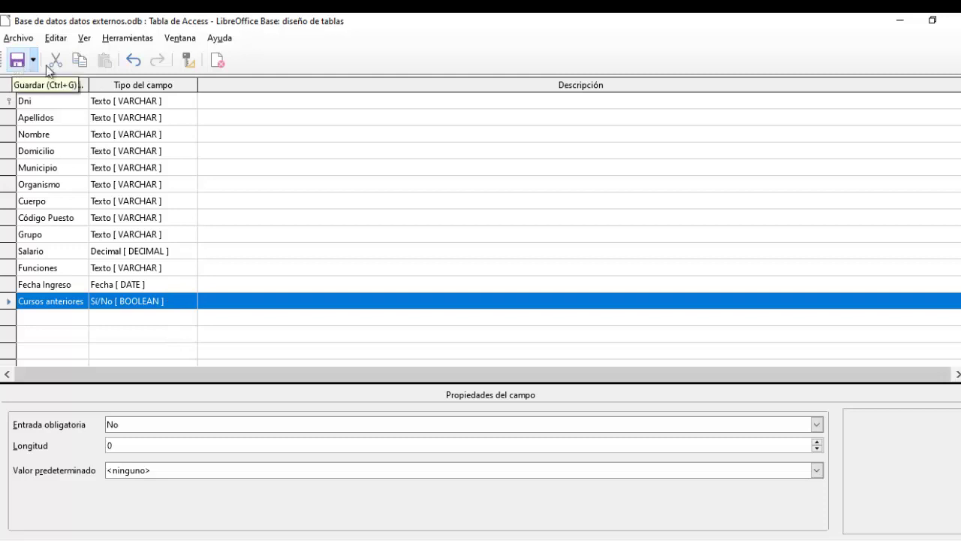
click(955, 20)
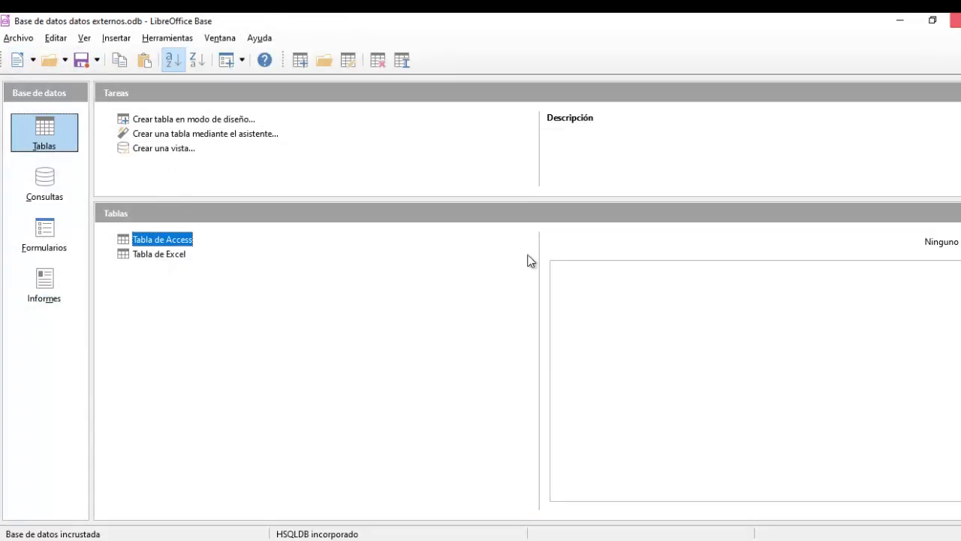
- Open the Tabla de Access data and examine the Salario, Fecha Ingreso and Cursos anteriores columns and the blank row for new records
double_click(157, 240)
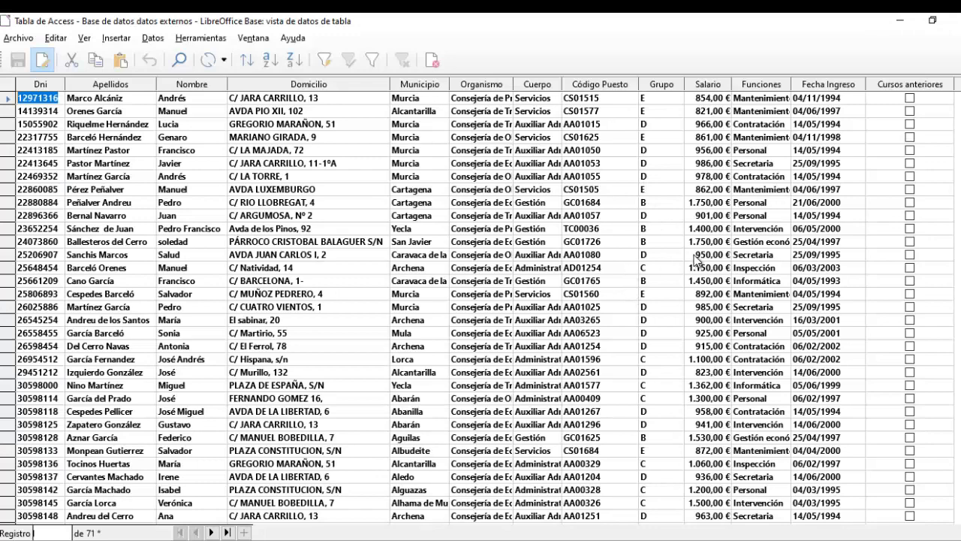
scroll(480, 301, down, 20)
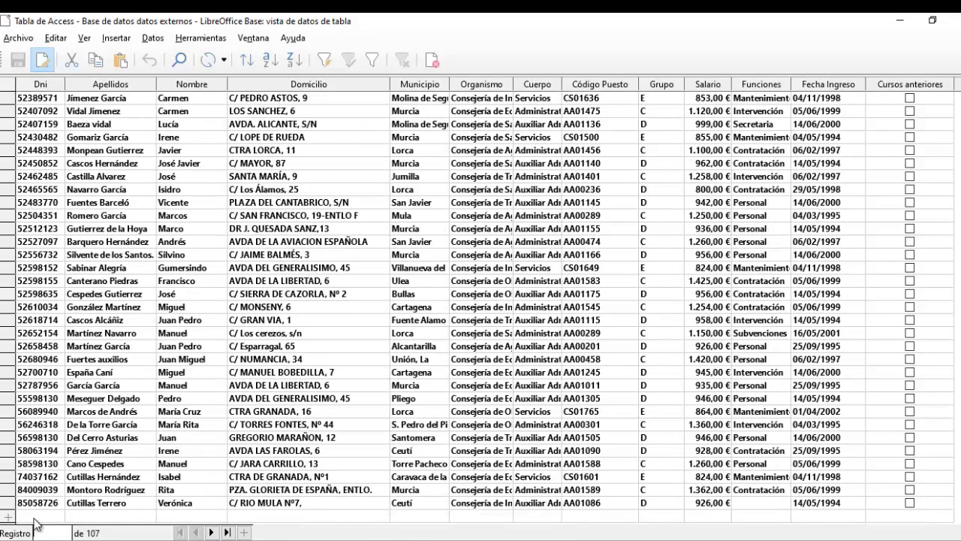
click(36, 515)
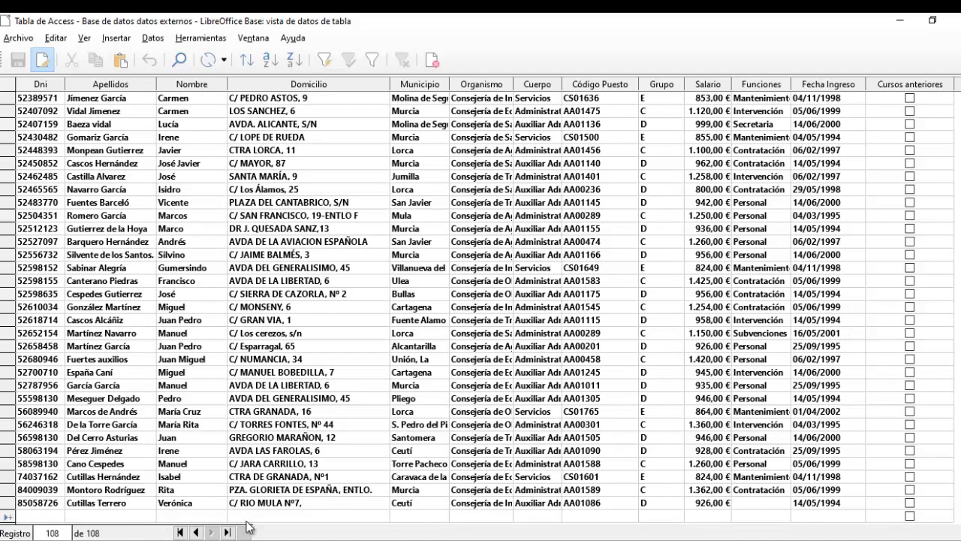
scroll(532, 518, up, 1)
scroll(481, 301, up, 15)
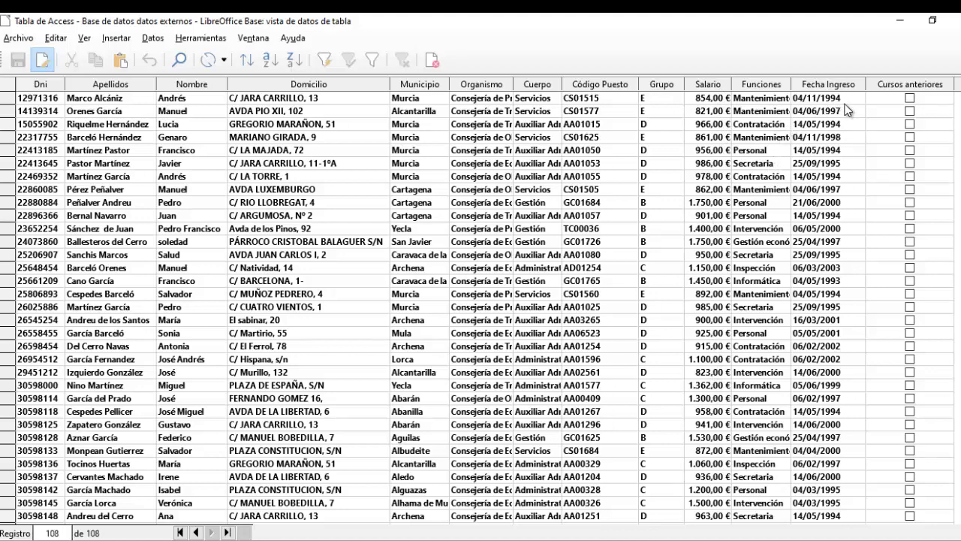
click(912, 115)
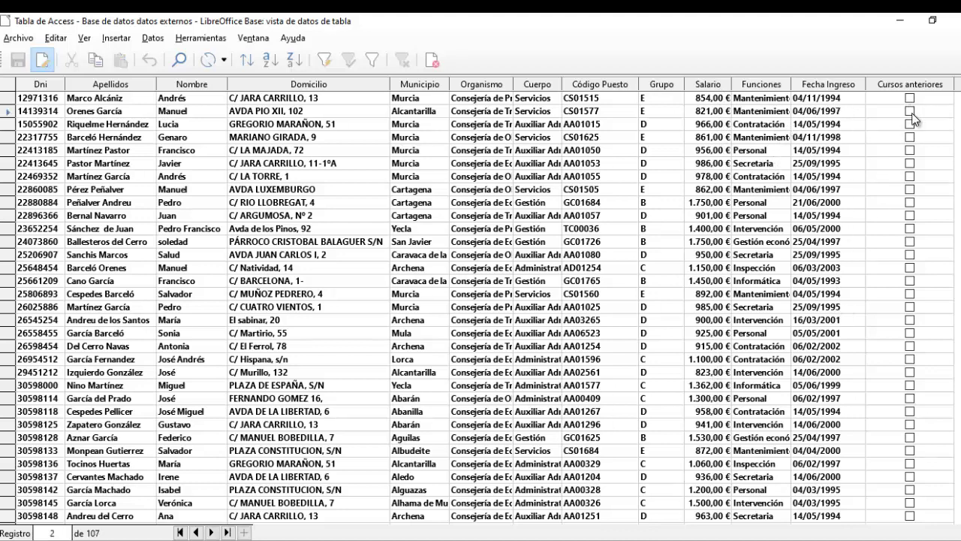
click(913, 112)
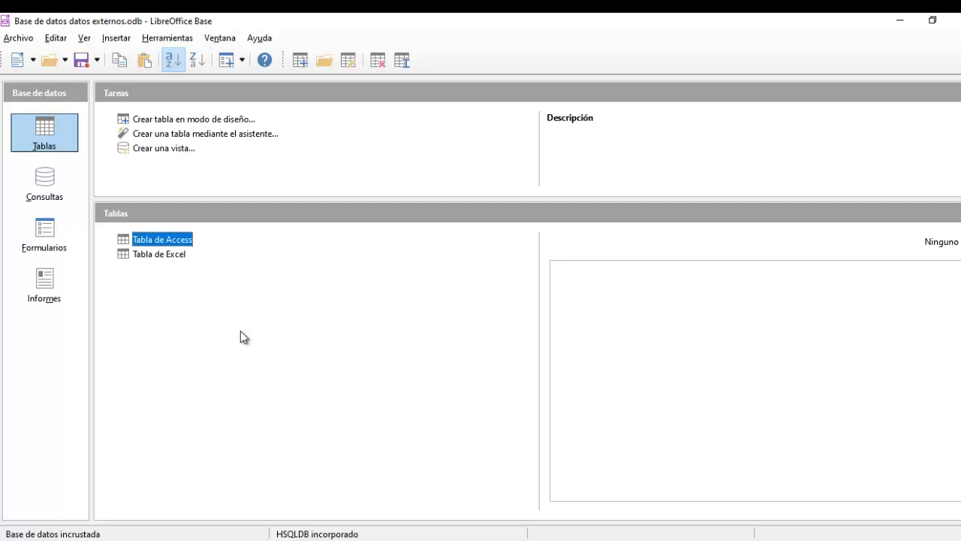
- Open Tabla de Excel for design editing, widen the field name column and narrow the field type column
right_click(161, 254)
click(205, 438)
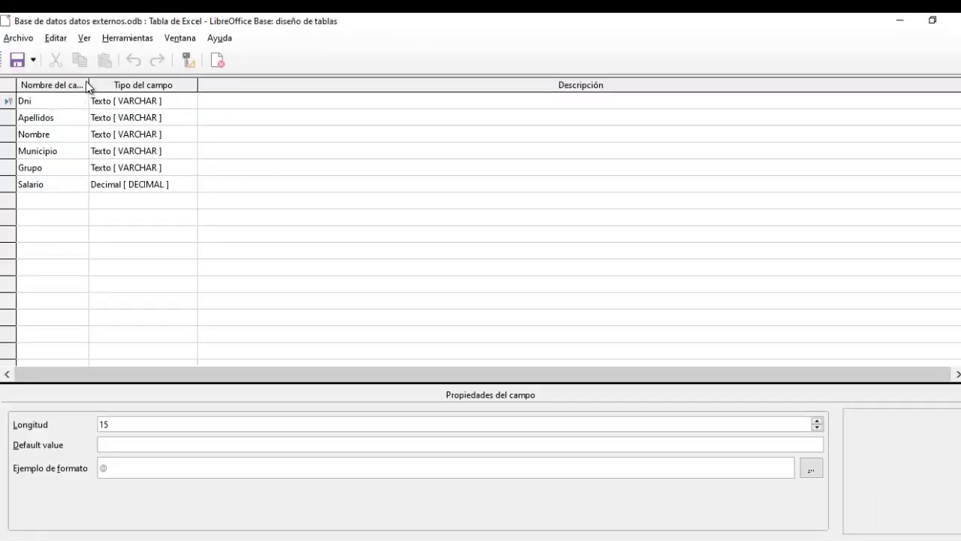
drag(88, 81, 114, 81)
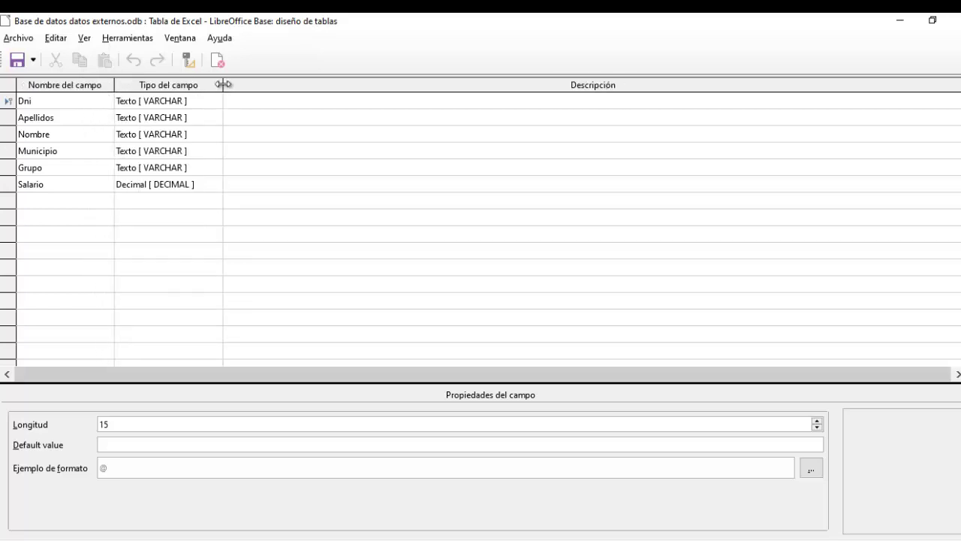
drag(223, 84, 211, 84)
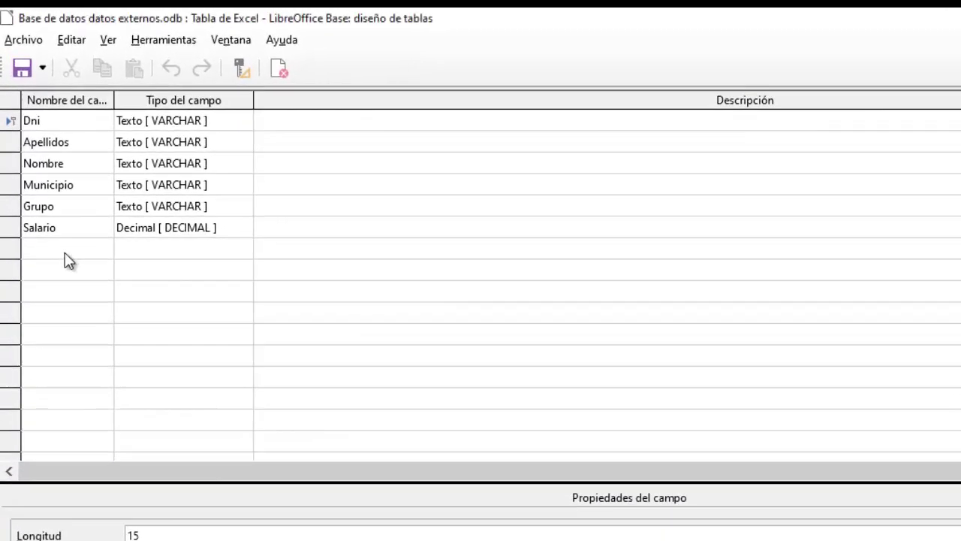
- Add a field named Fecha of type Fecha [ DATE ] to Tabla de Excel with the date format 31 de dic de 1999
click(75, 223)
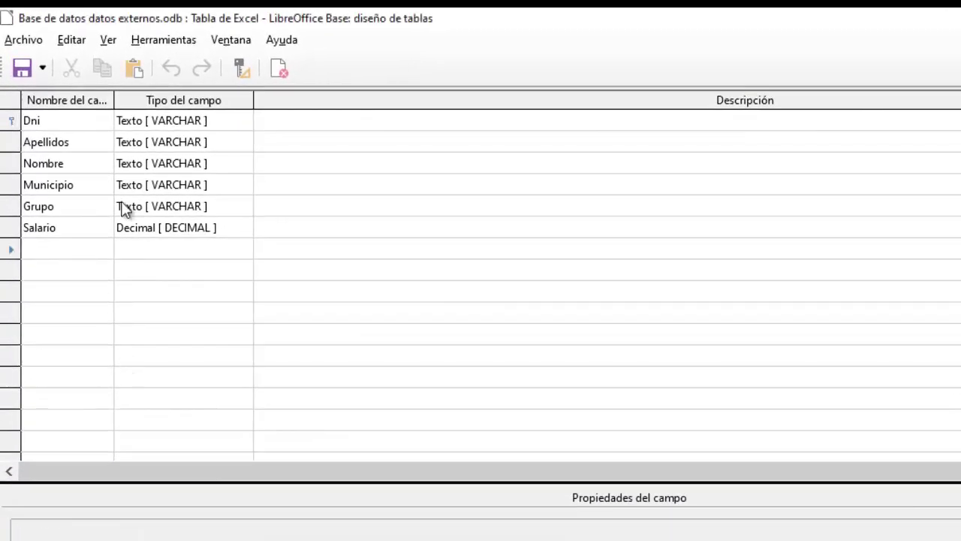
text(Fecha)
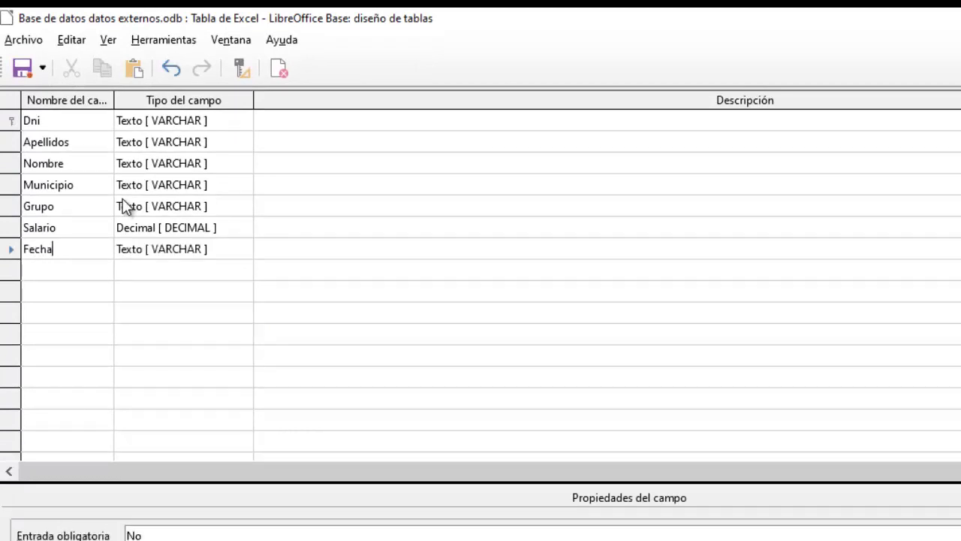
click(150, 248)
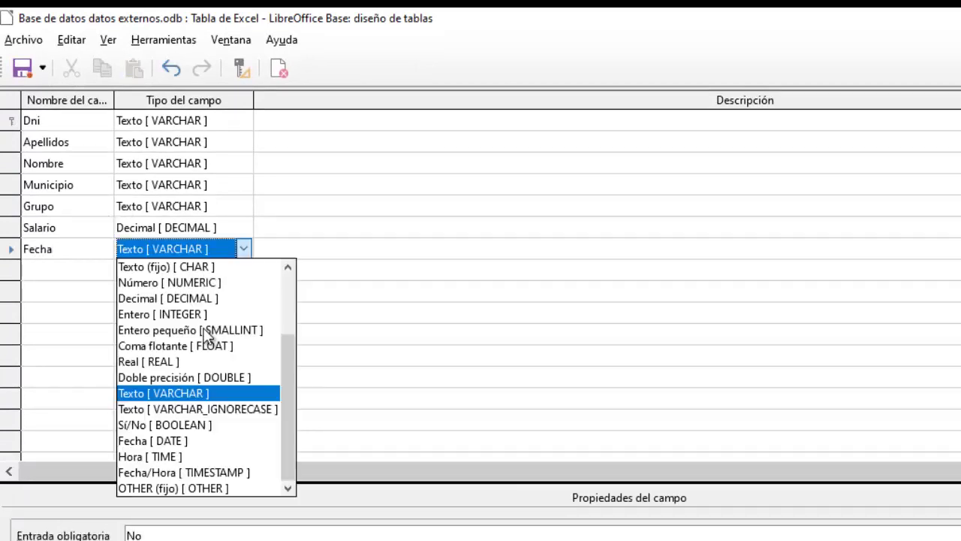
click(150, 441)
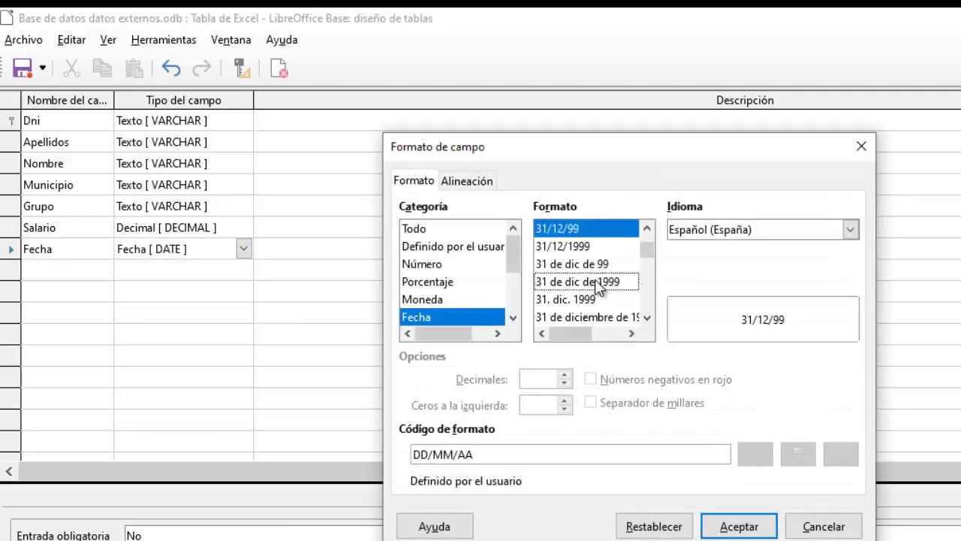
click(590, 282)
click(738, 524)
click(315, 316)
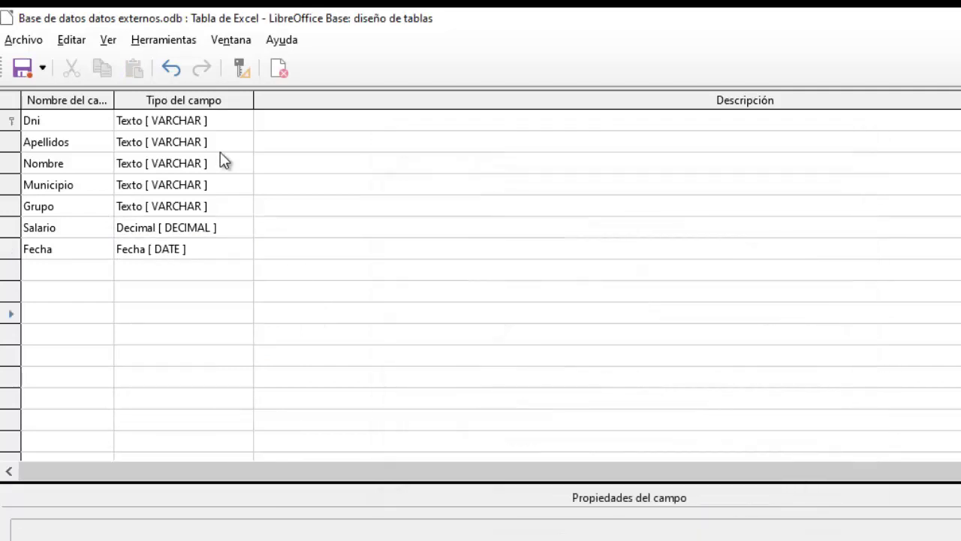
- Save the Tabla de Excel design and close it to return to the database's table list
click(28, 67)
key(ctrl+w)
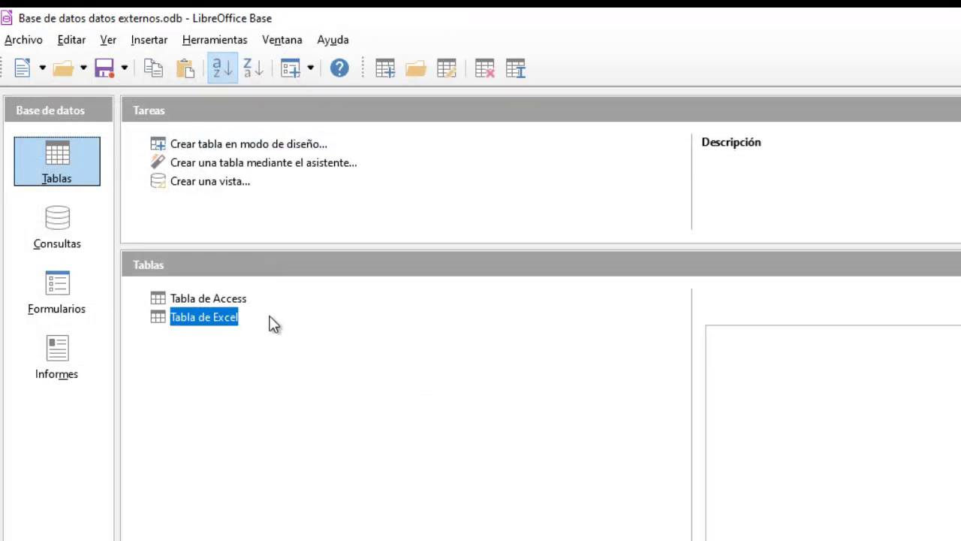
click(226, 142)
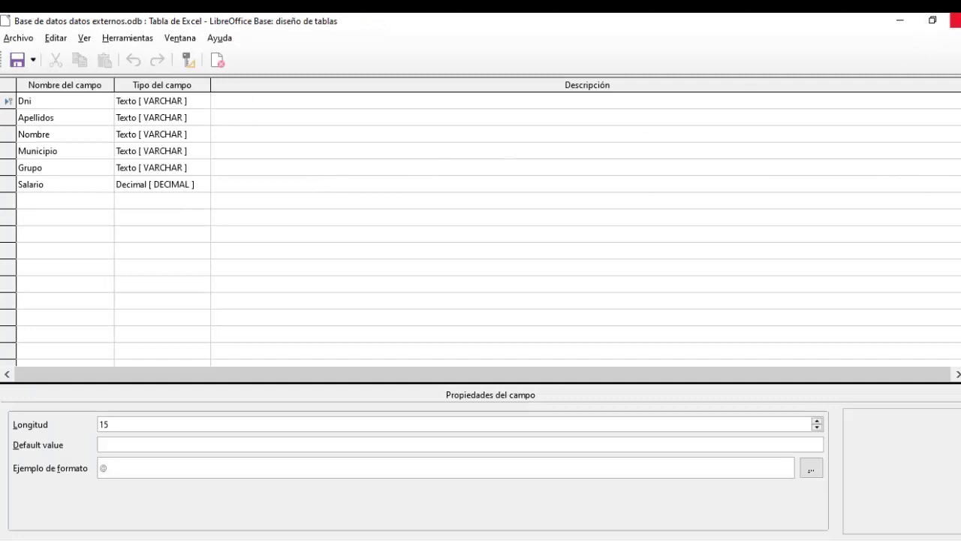
click(950, 20)
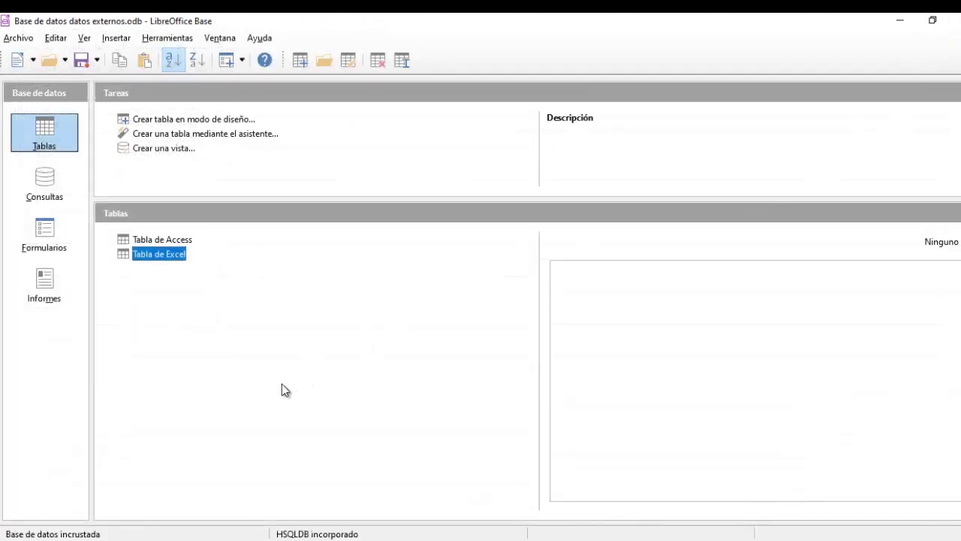